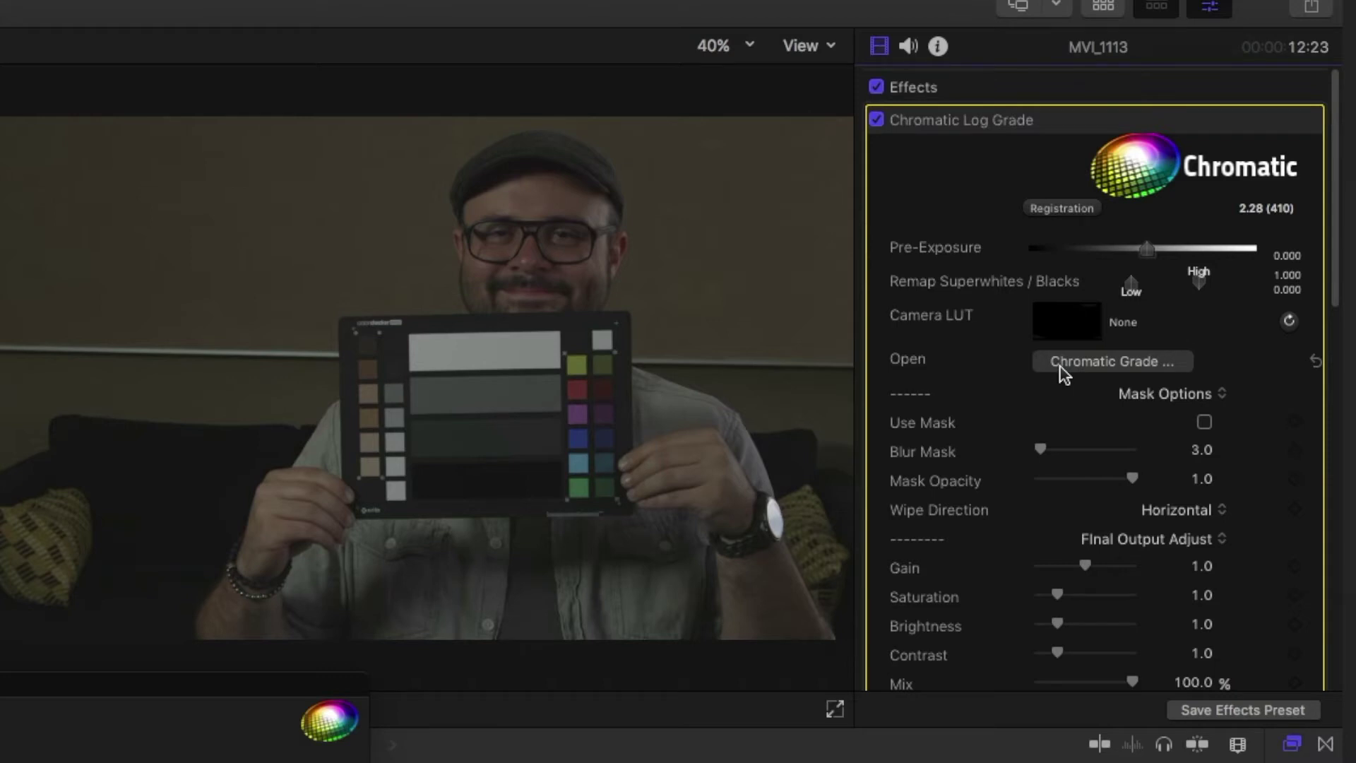
Step: Apply the Canon Log to Rec709 camera LUT to the clip
left_click(1083, 328)
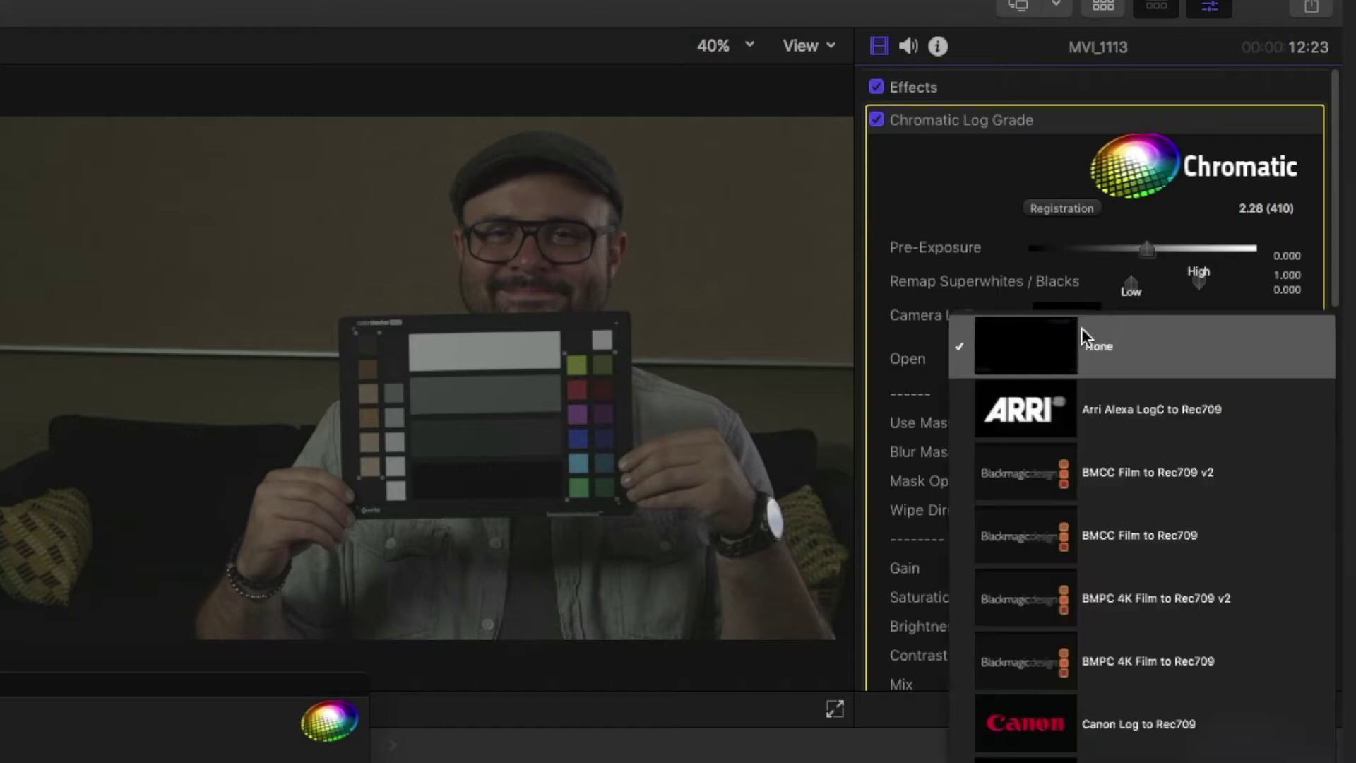
left_click(1116, 708)
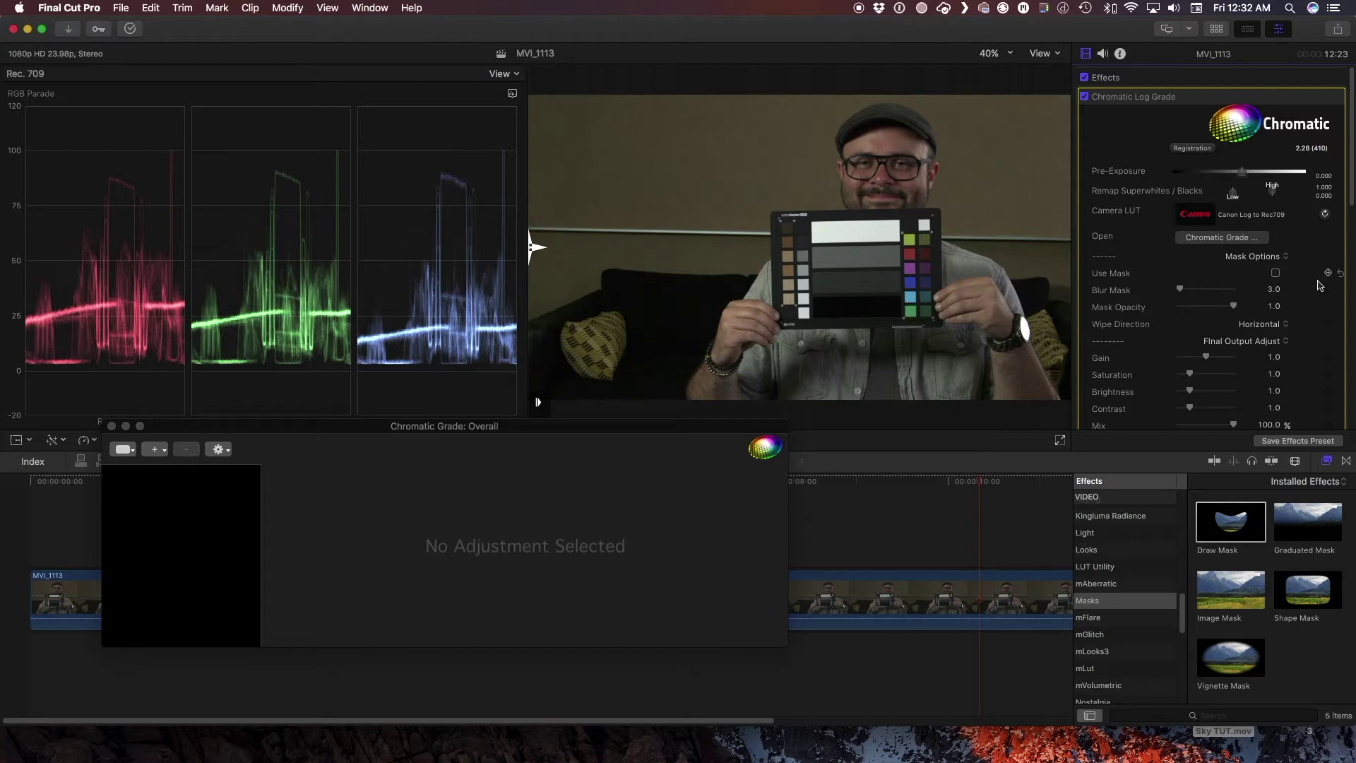
scroll(1318, 285, "down", 5)
Step: Draw a closed four-point mask around the chart's grey patches, from white to black
scroll(1318, 286, "down", 5)
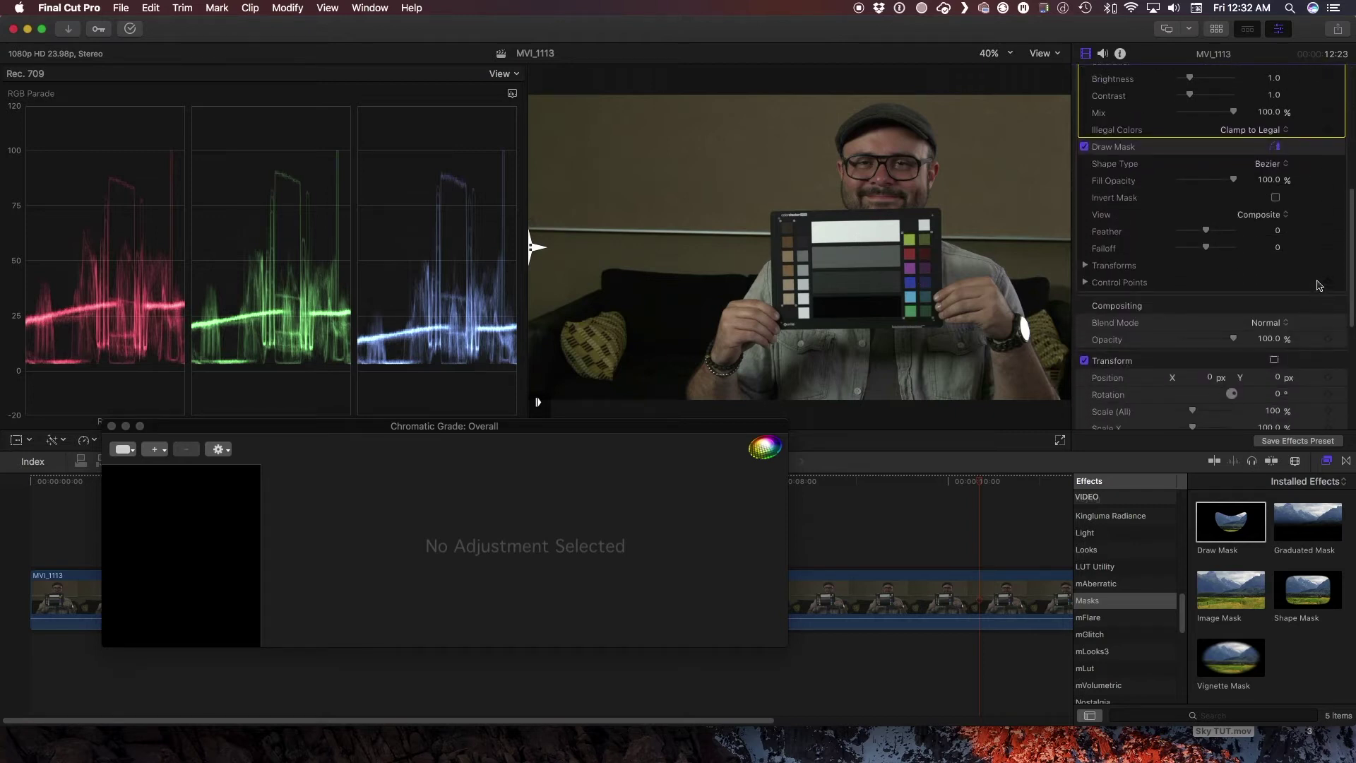
left_click(1156, 151)
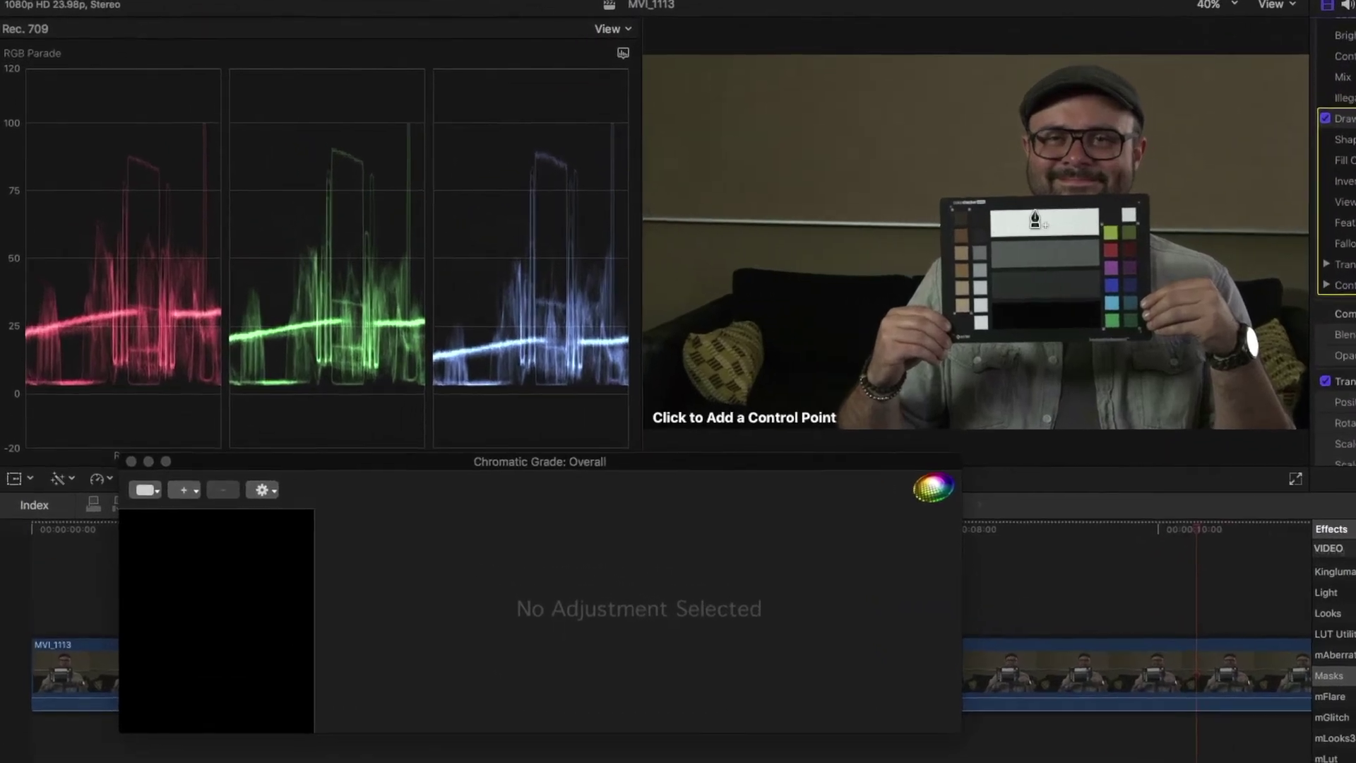
left_click(1024, 209)
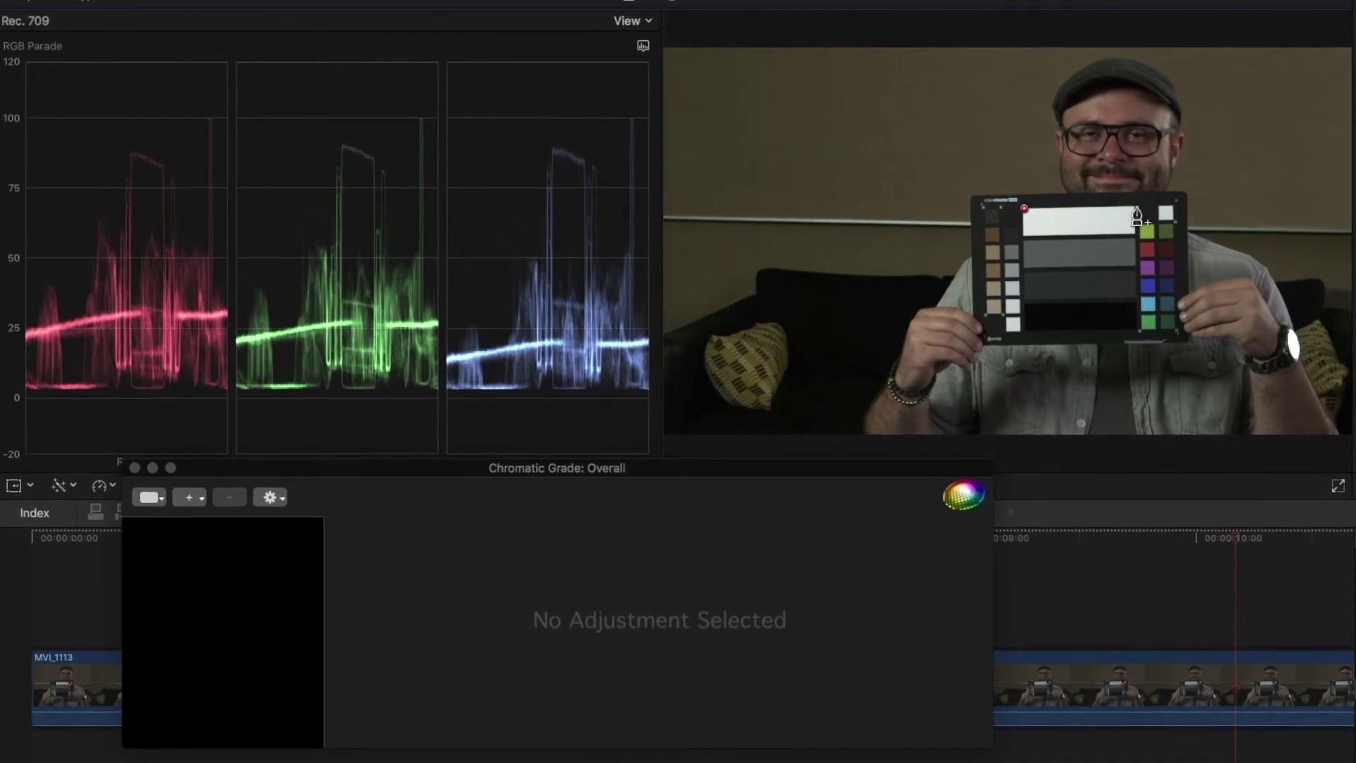
left_click(1136, 206)
left_click(1137, 330)
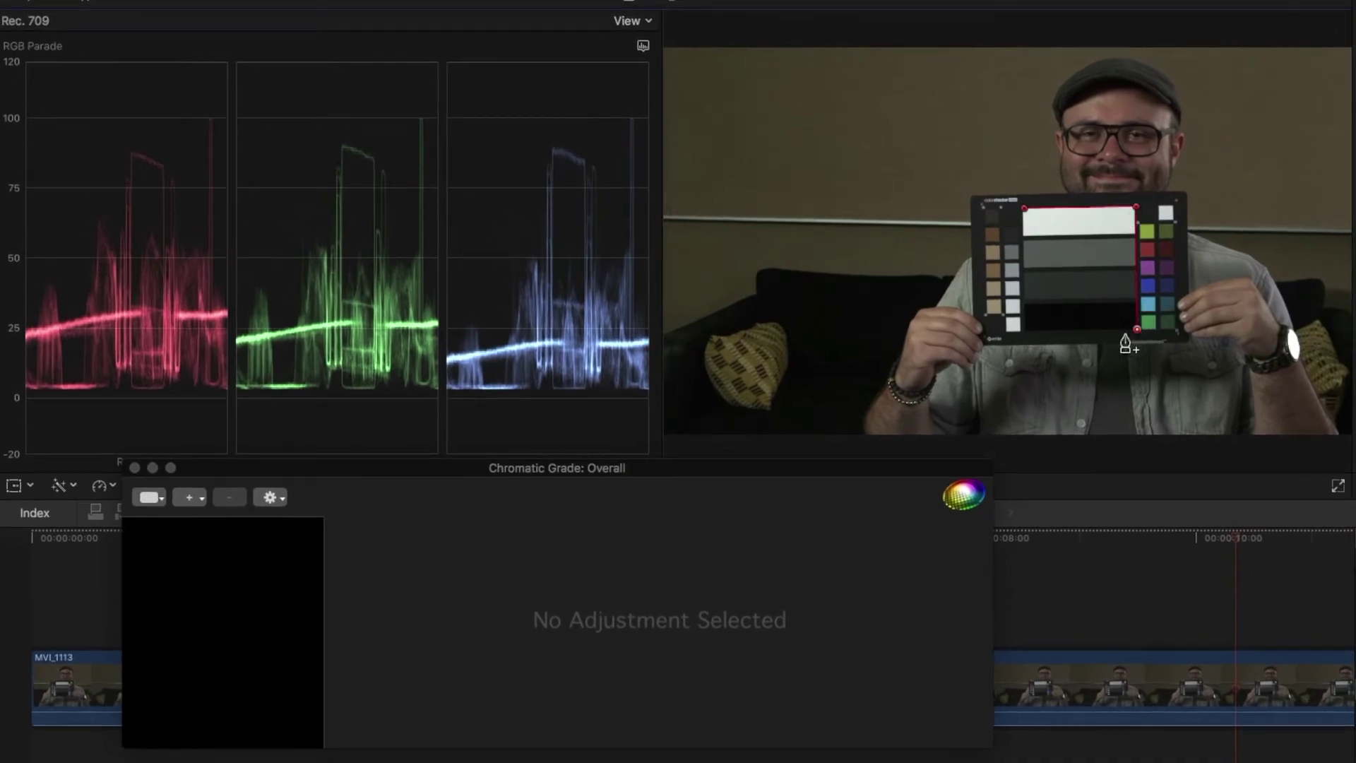
left_click(1026, 331)
left_click(1024, 208)
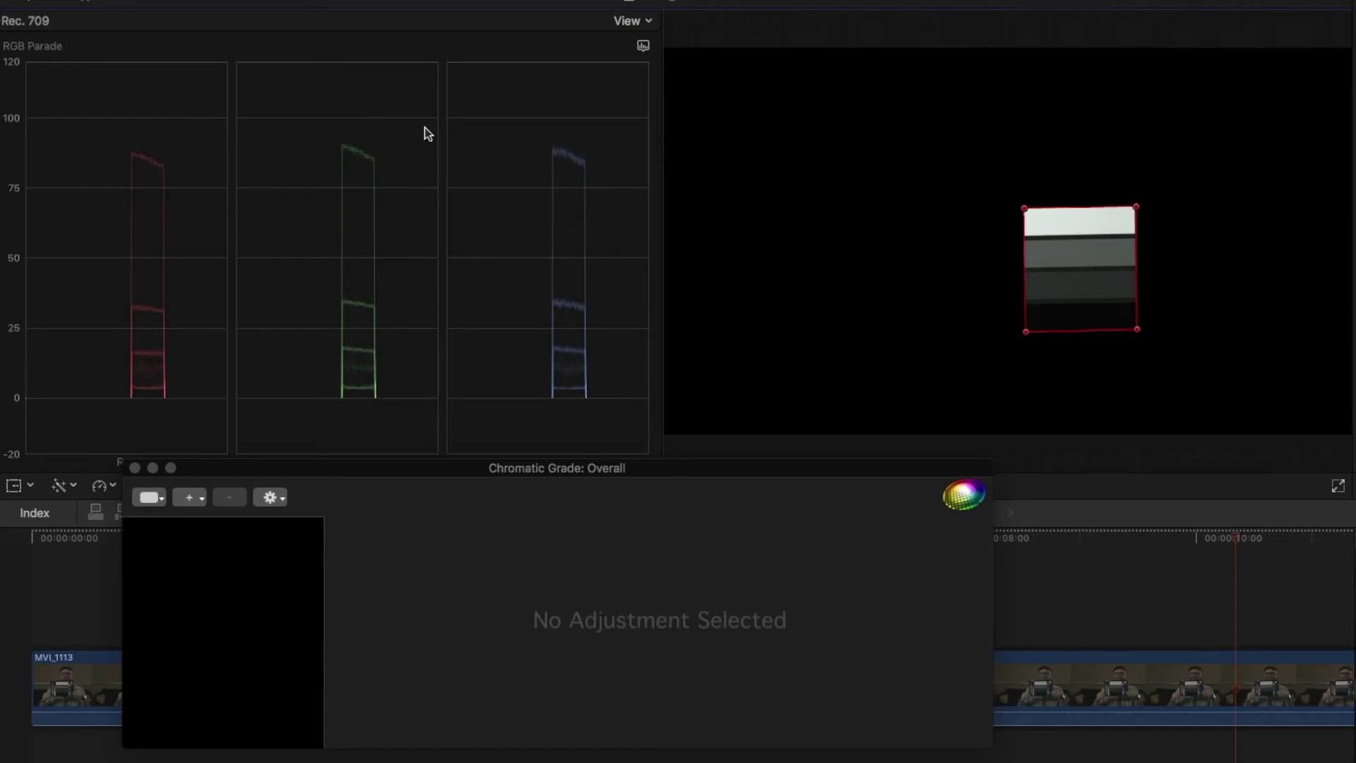
Step: Add Lift Gamma Gain with Gain 1.20 (red 1.07, blue 1.02) and Gamma 1.05
left_click(200, 503)
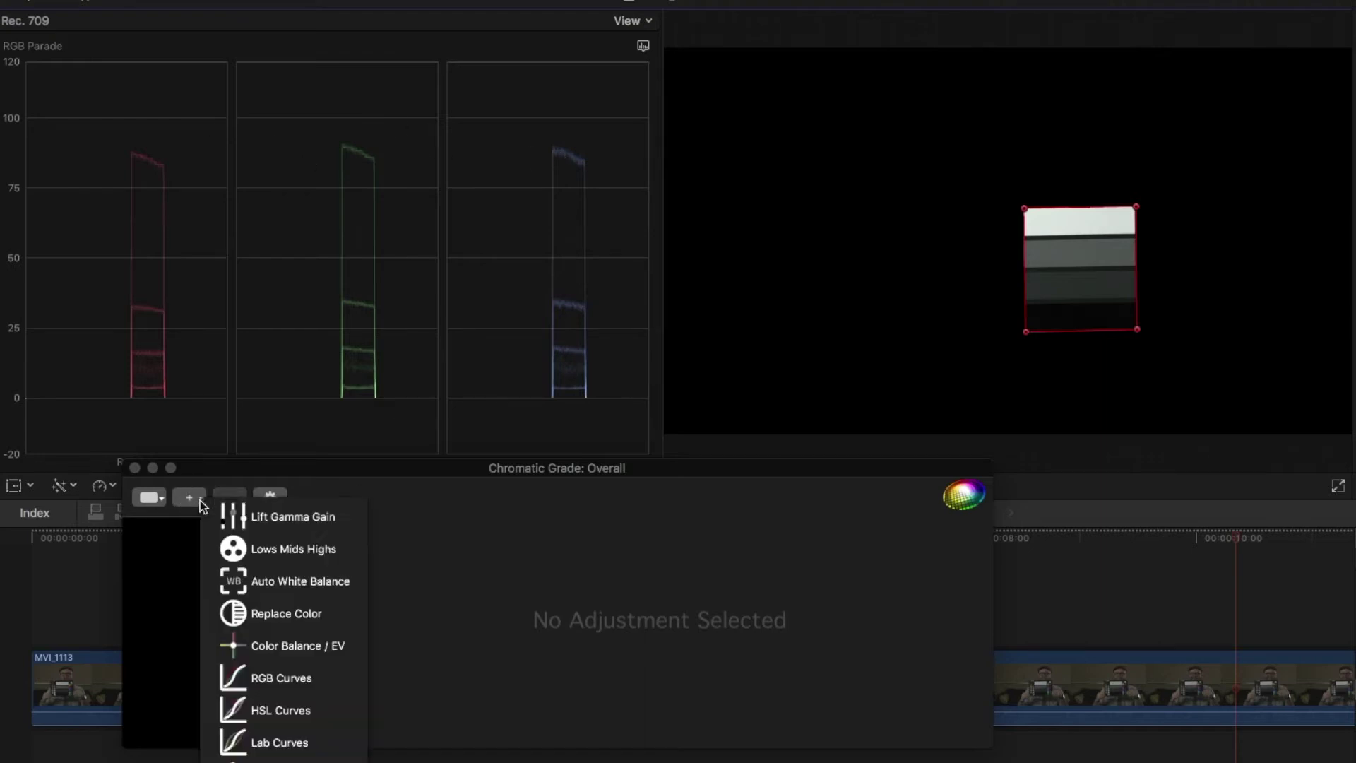
left_click(226, 515)
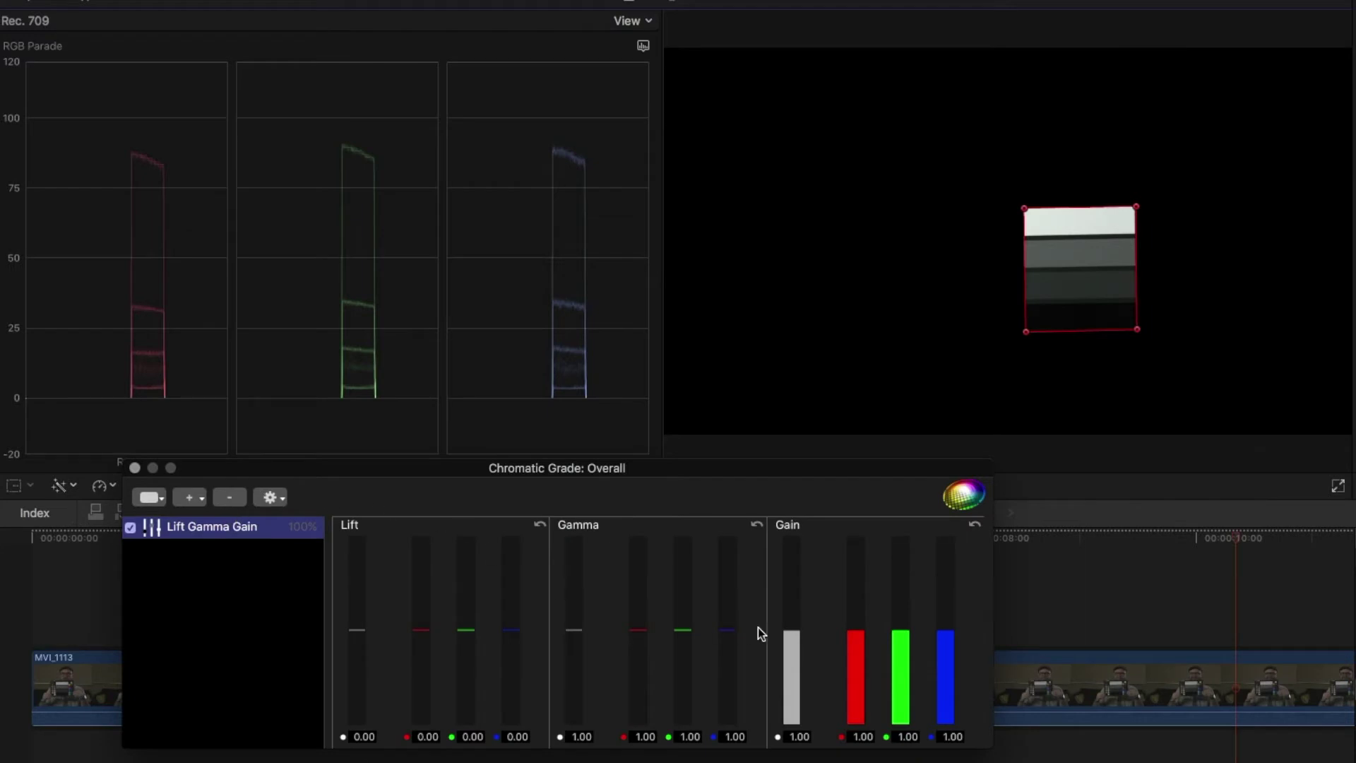
left_click_drag(791, 634, 801, 543)
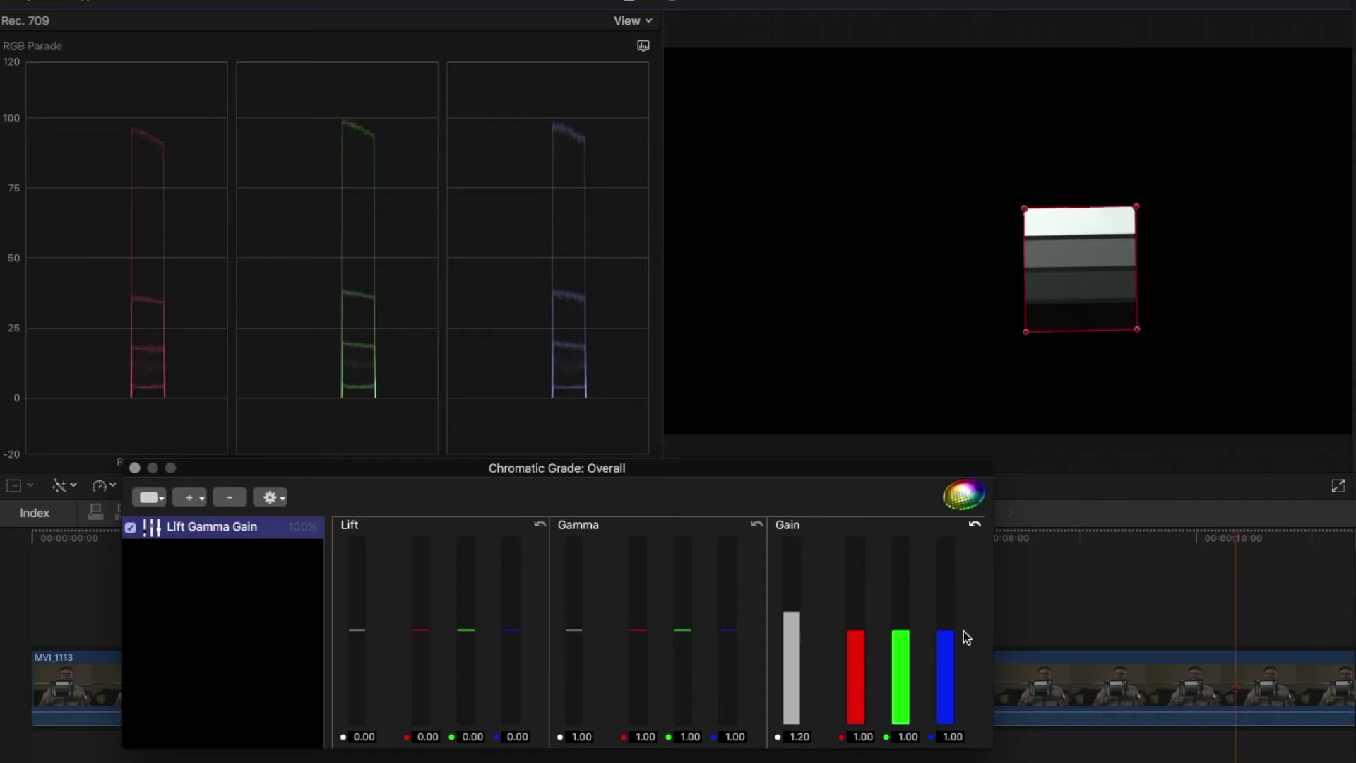
left_click_drag(944, 631, 944, 624)
left_click_drag(855, 630, 858, 599)
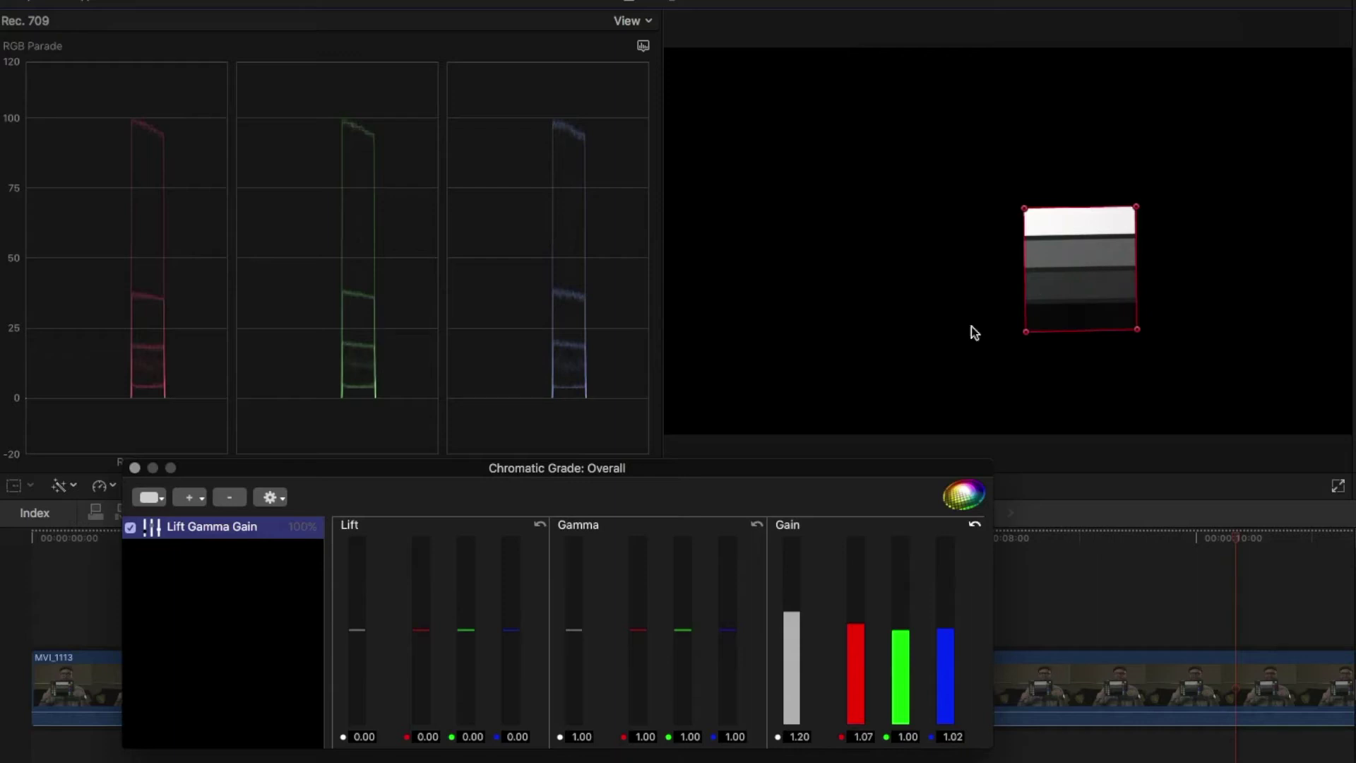
left_click_drag(581, 631, 645, 612)
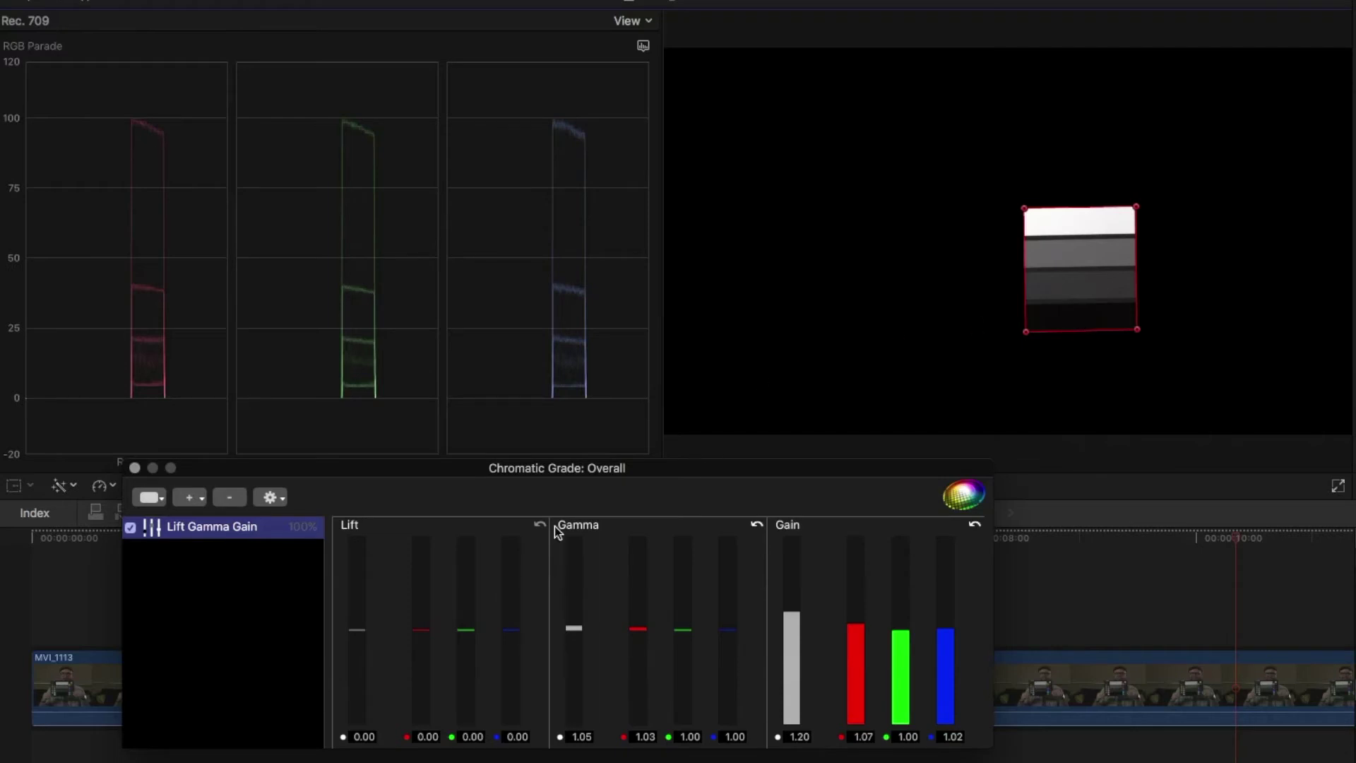
left_click_drag(354, 633, 353, 635)
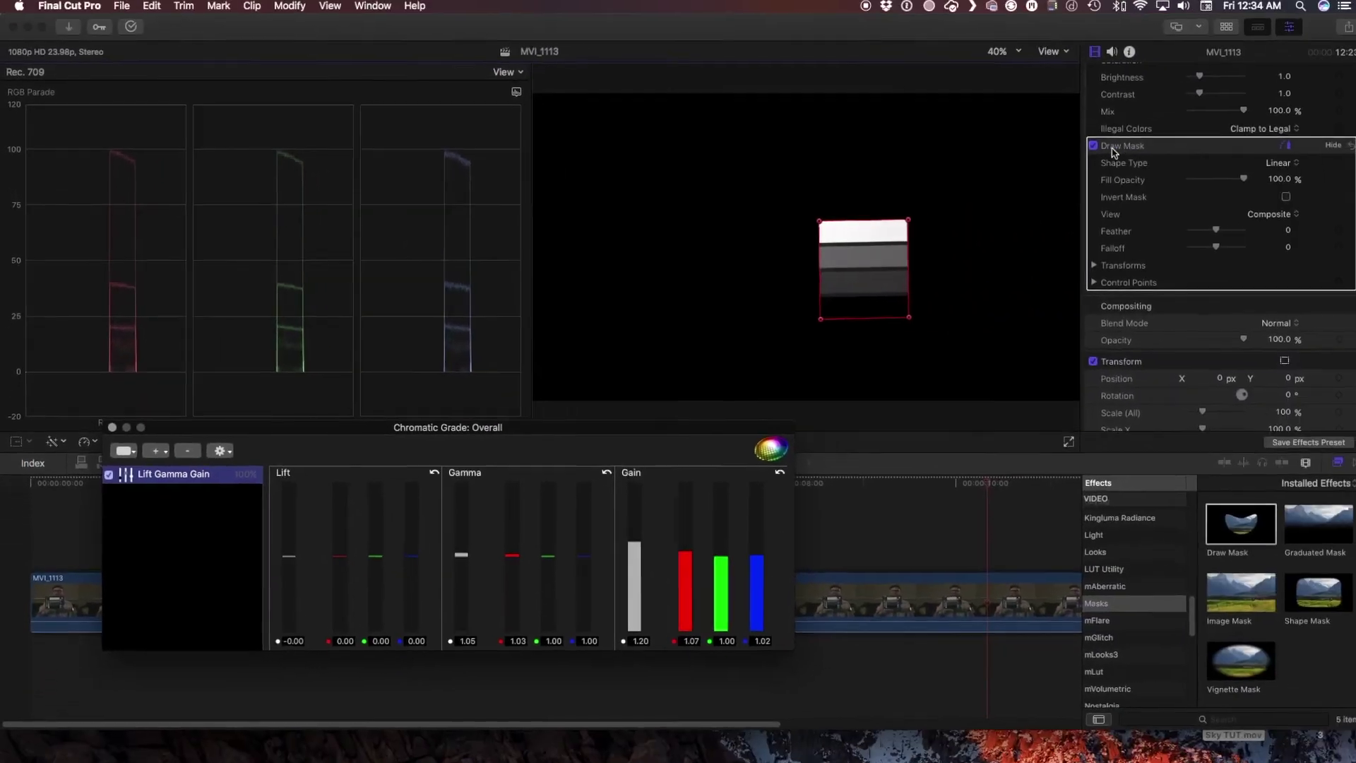
Step: Compare the unmasked frame with and without Lift Gamma Gain, keeping the grade on, then re-enable the mask
left_click(1088, 147)
scroll(1201, 212, "up", 10)
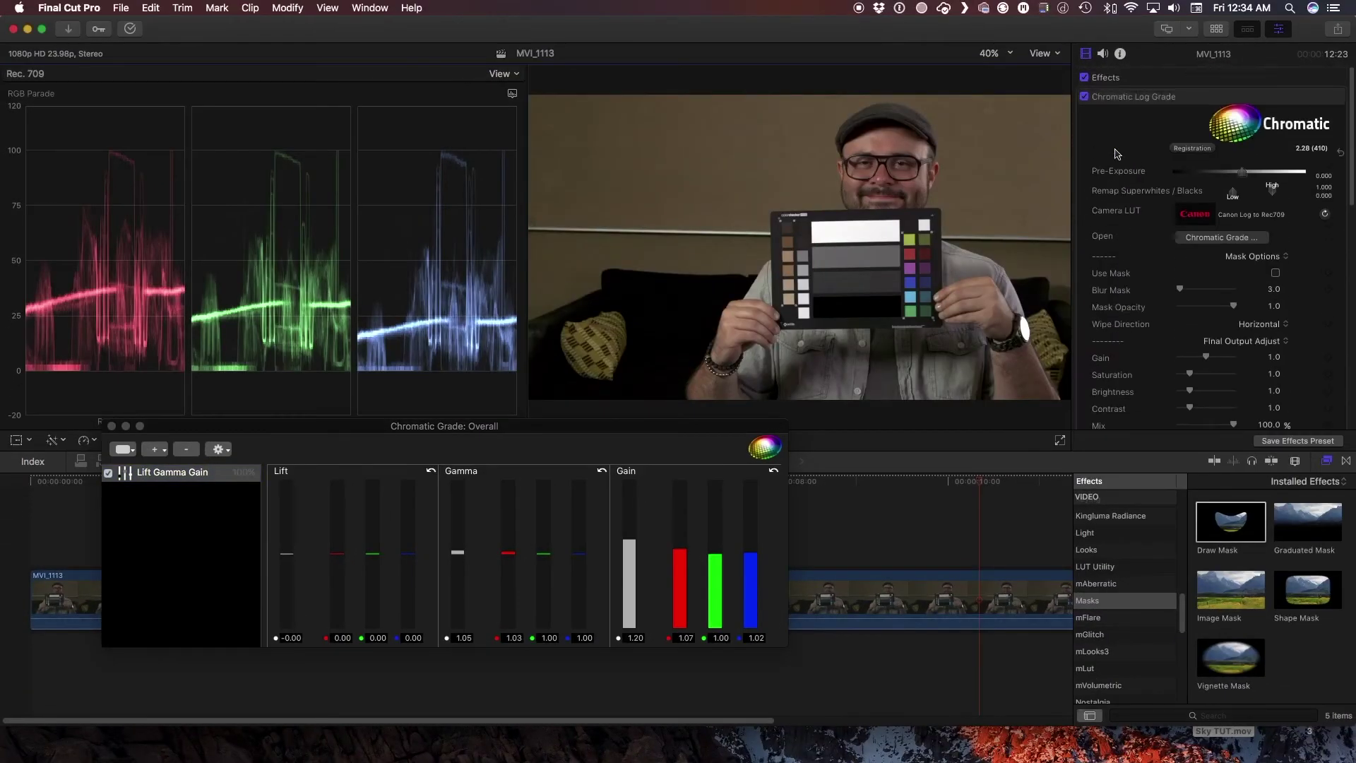
left_click(108, 473)
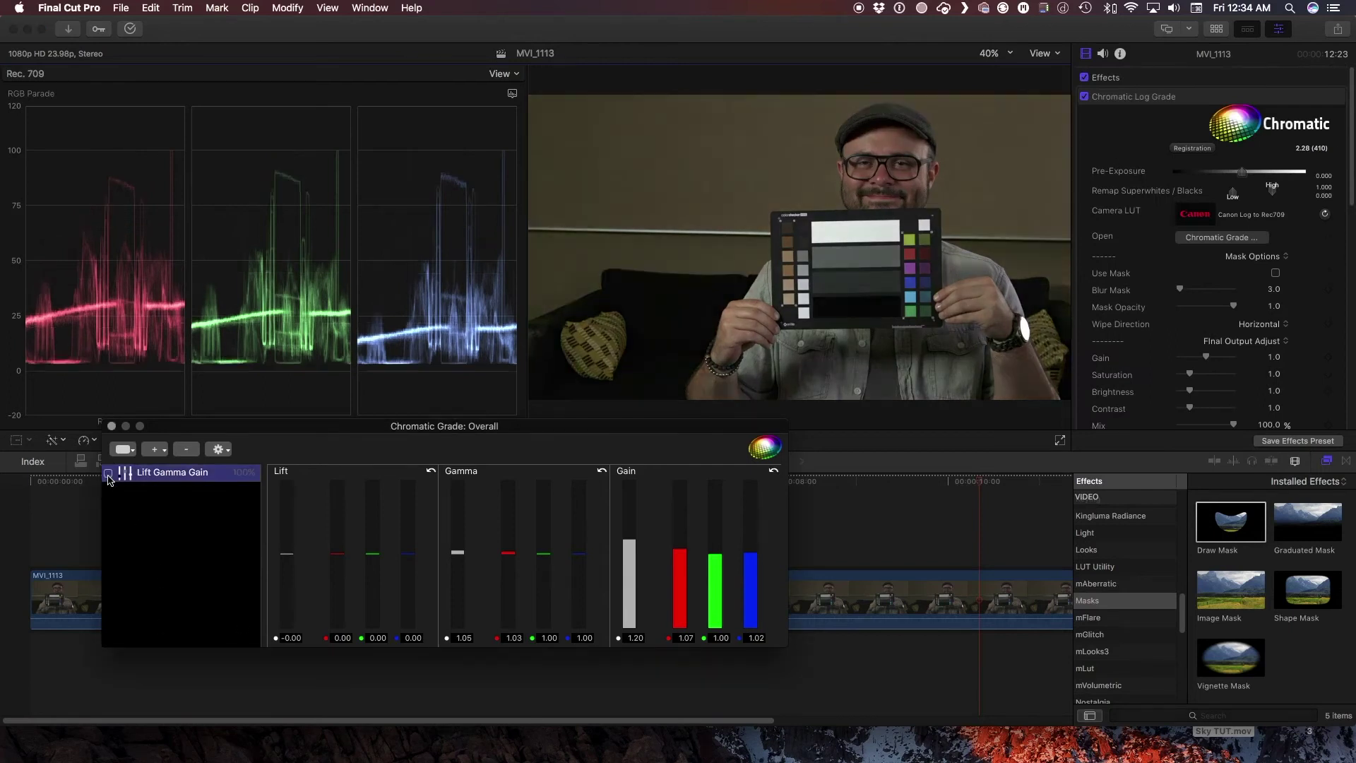
left_click(108, 473)
left_click(109, 473)
left_click(108, 473)
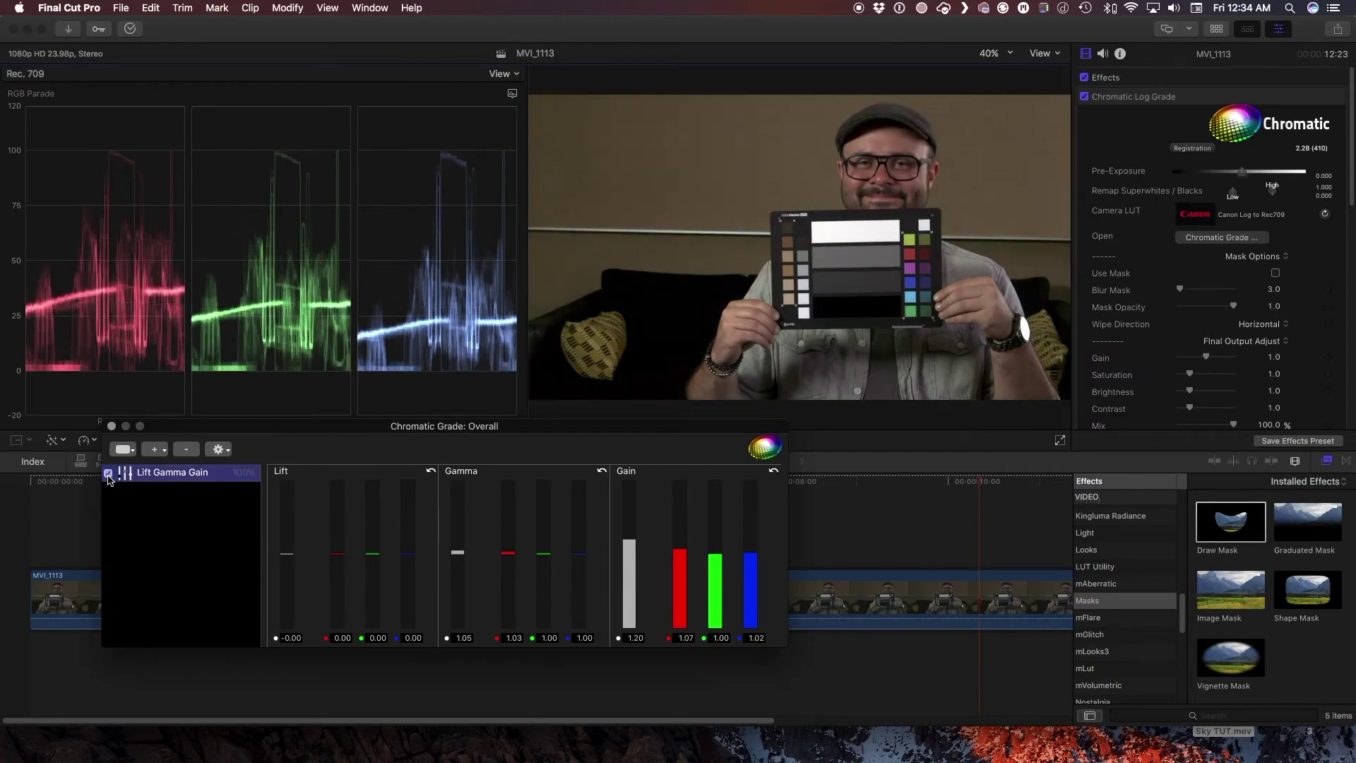
left_click(108, 474)
left_click(108, 474)
scroll(1090, 315, "down", 5)
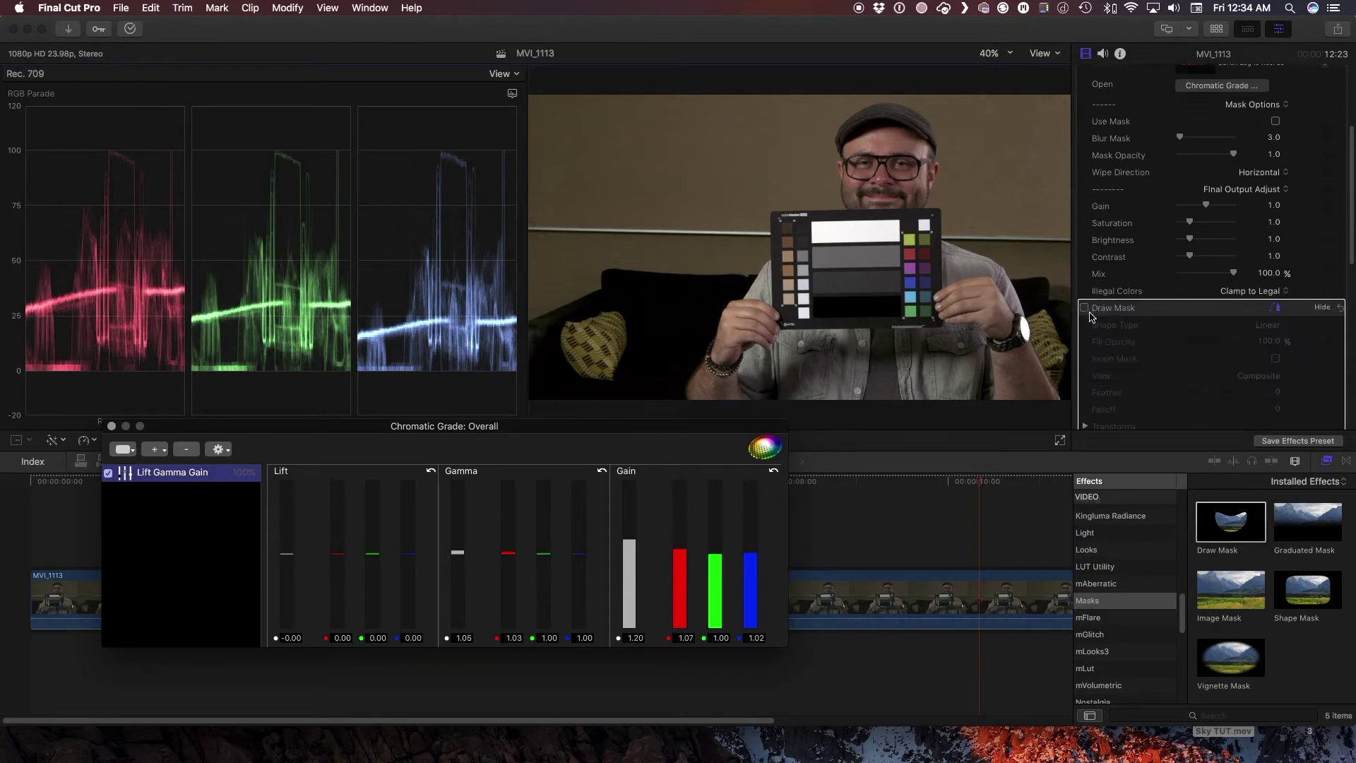
left_click(1085, 308)
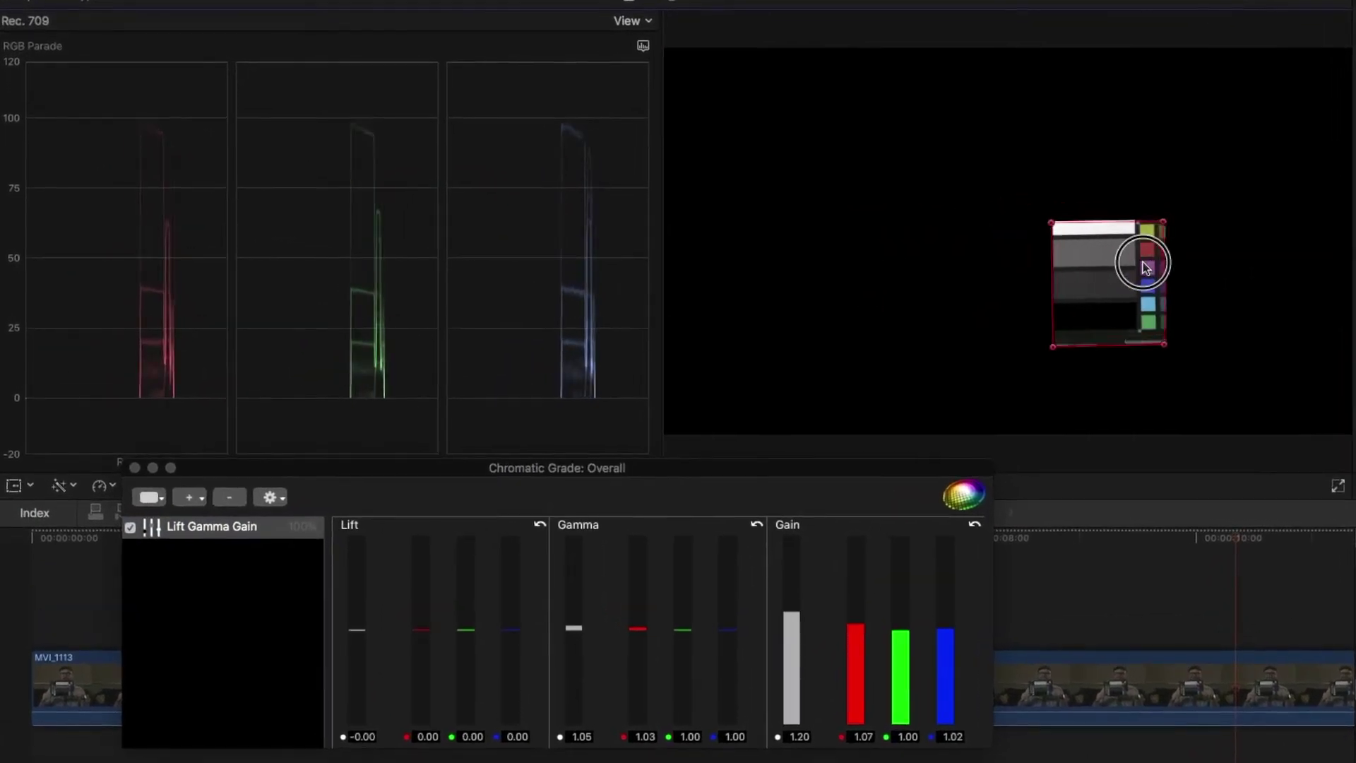
Step: Fit the mask around the column of six colour swatches and switch the scope to Vectorscope
left_click_drag(1146, 267, 1141, 267)
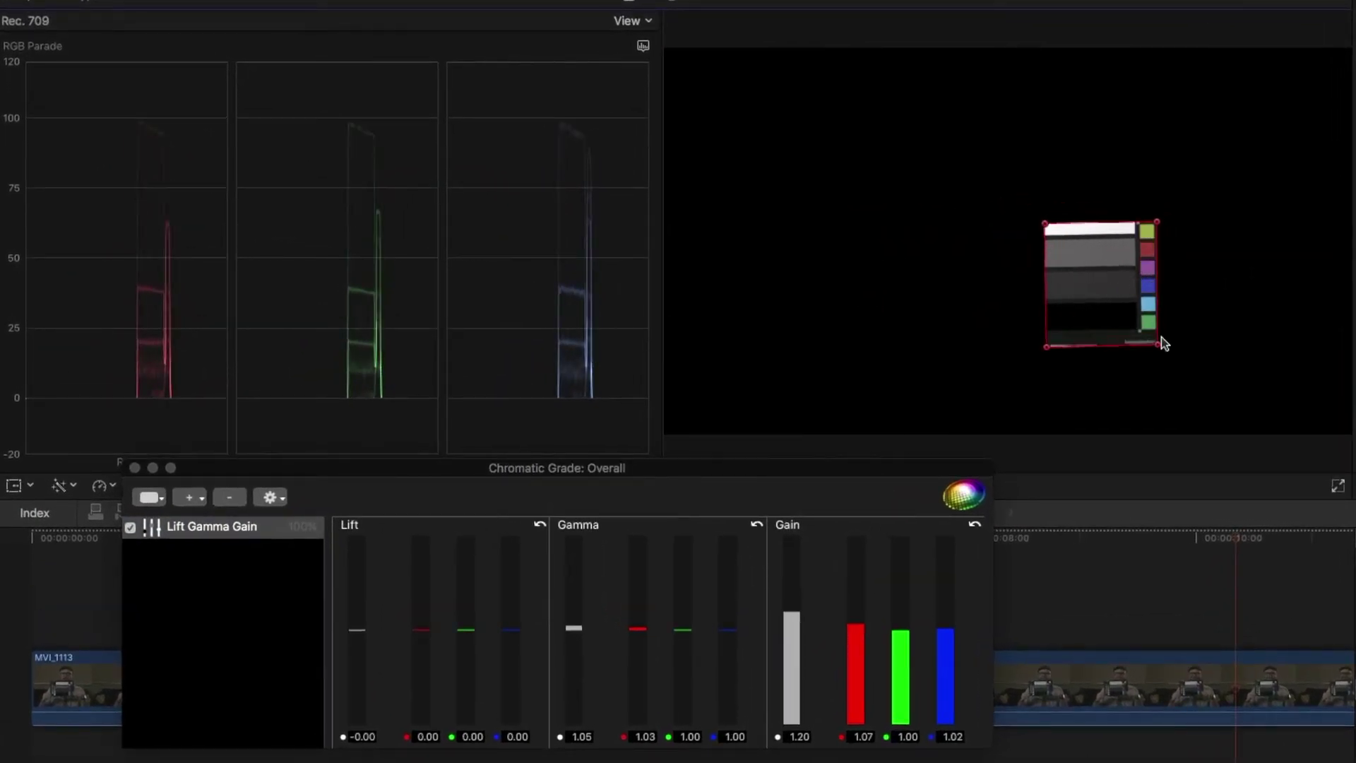
left_click_drag(1160, 345, 1156, 329)
left_click_drag(1048, 347, 1134, 332)
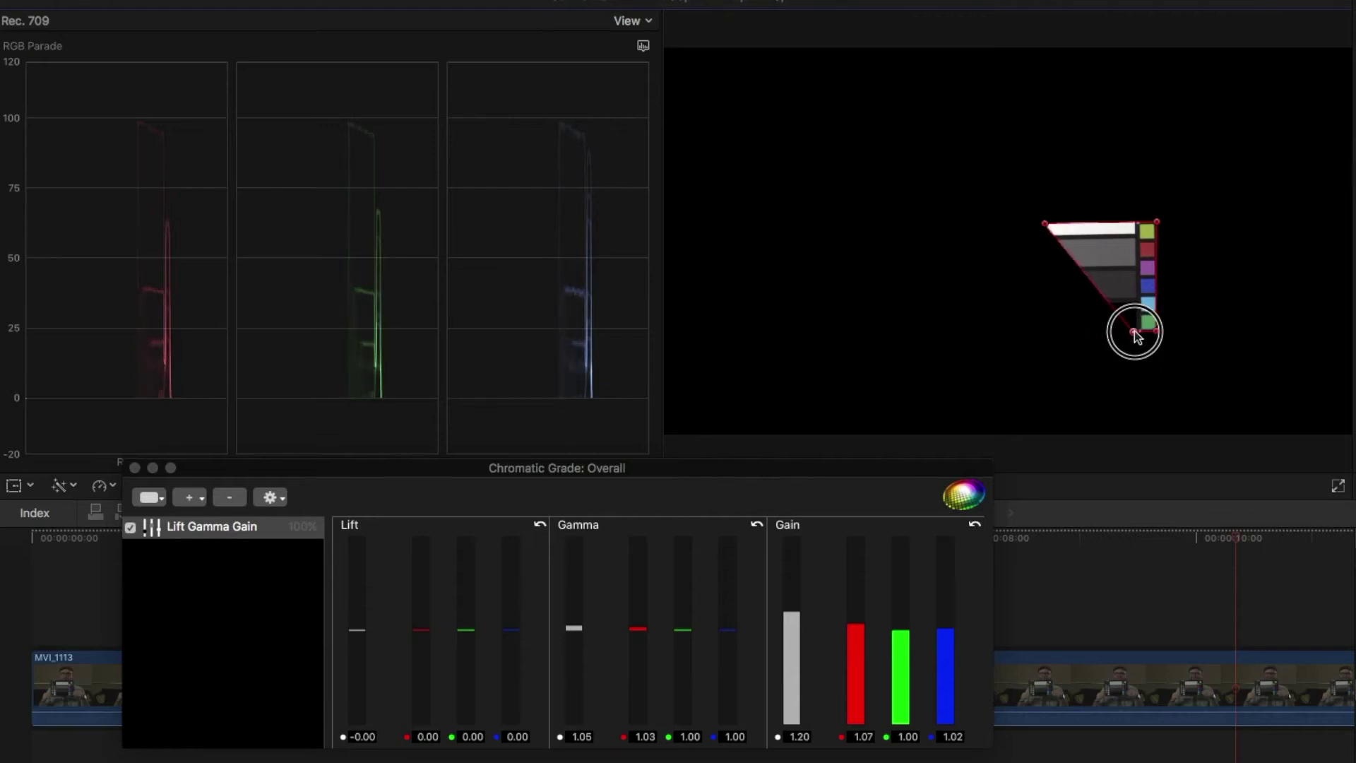
left_click_drag(1046, 224, 1135, 221)
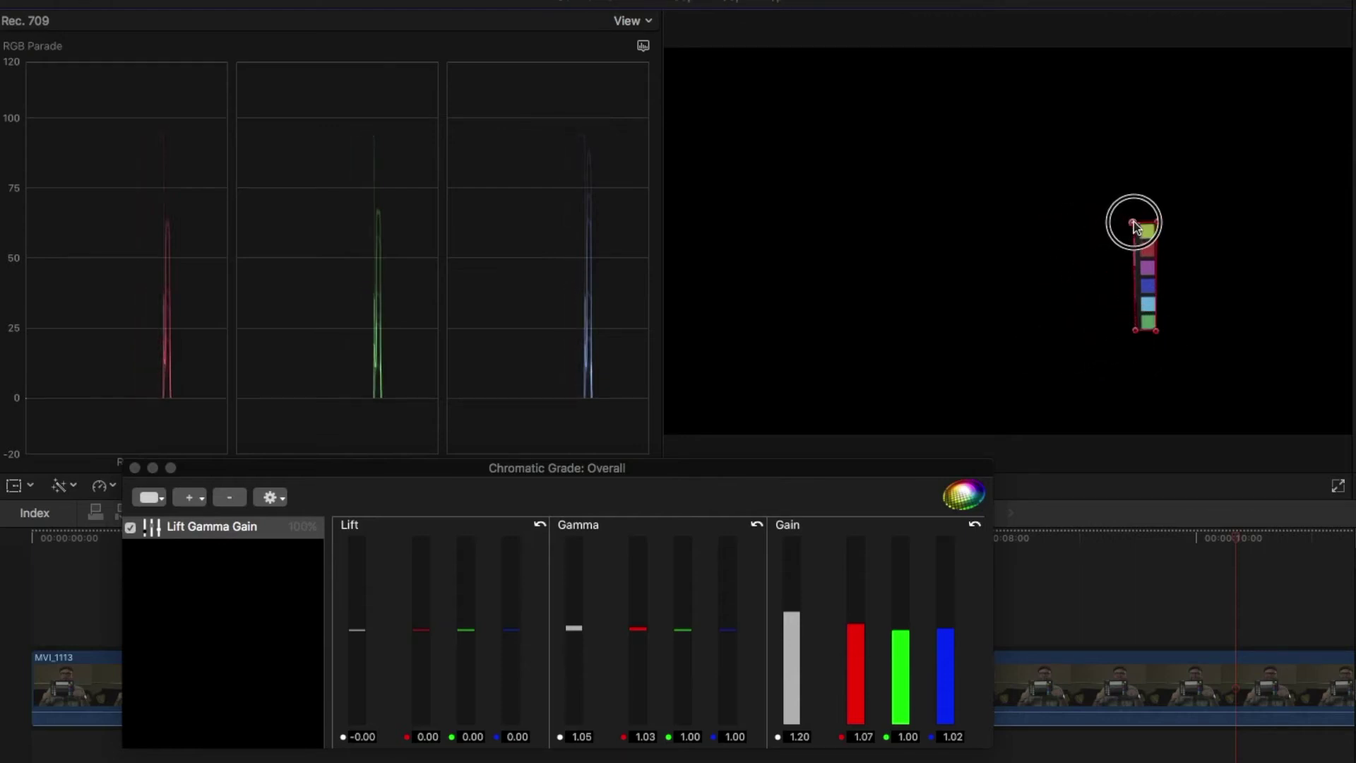
left_click(644, 46)
left_click(676, 86)
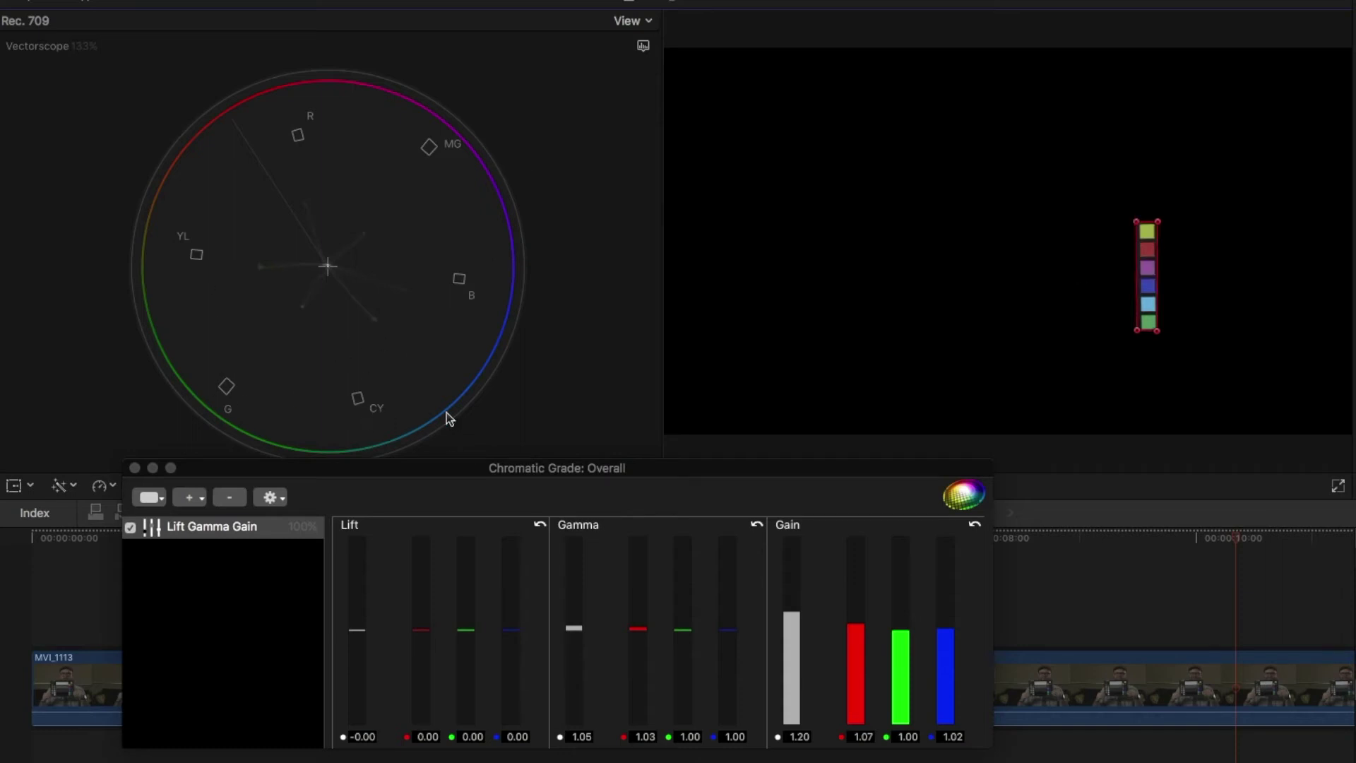
Step: Add an HSL Curves adjustment and hide the mask handles in the viewer
left_click(189, 497)
left_click(271, 694)
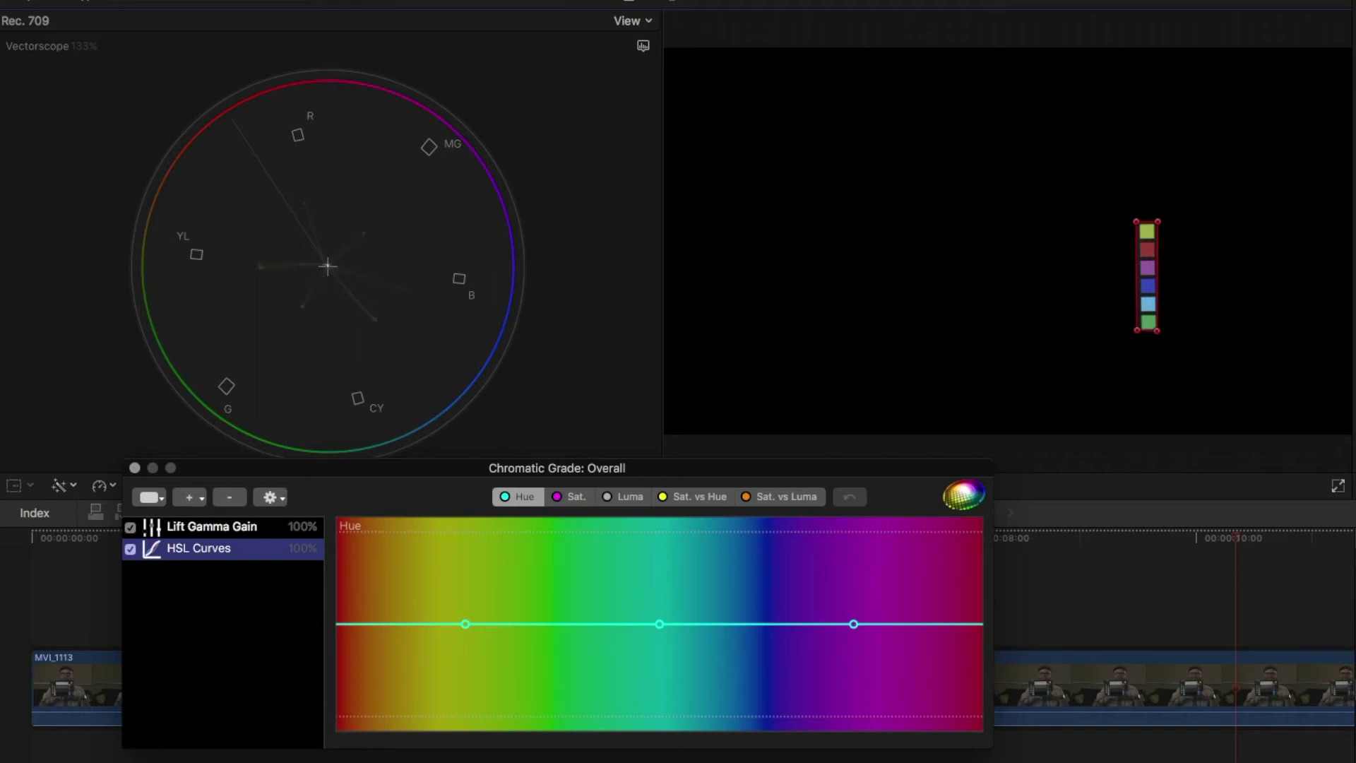
left_click(675, 240)
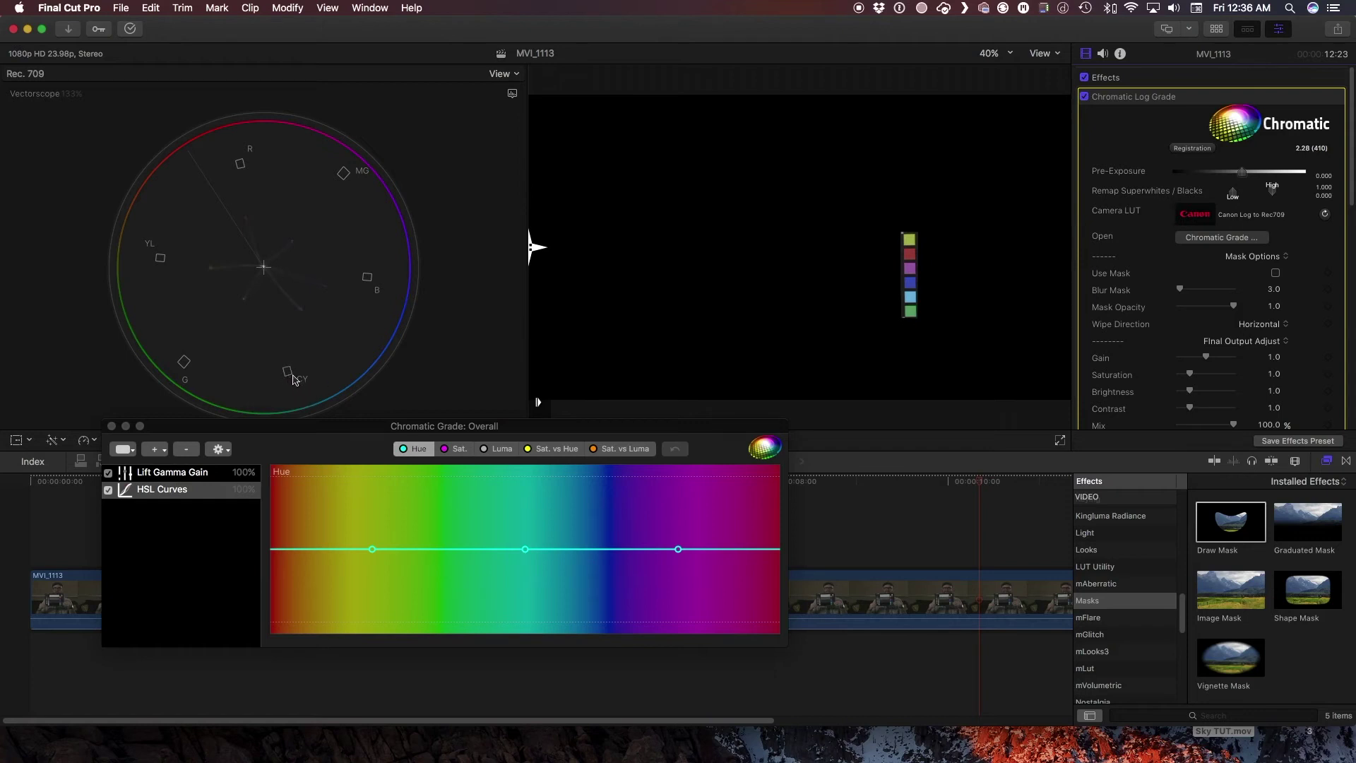
Step: Shift the light-blue, blue, purple, yellow and green swatch hues on the Hue curve
mouse_move(912, 299)
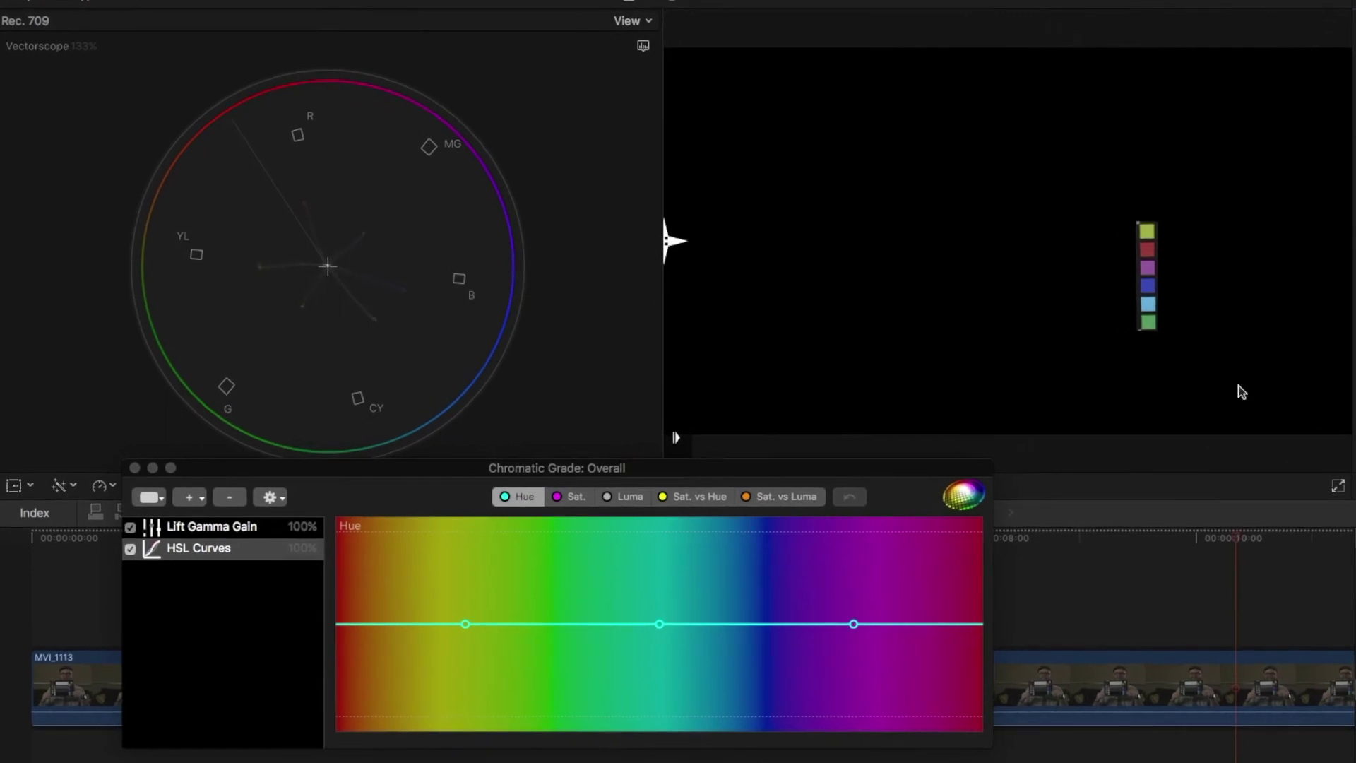
mouse_move(1148, 305)
left_click_drag(1149, 305, 1148, 369)
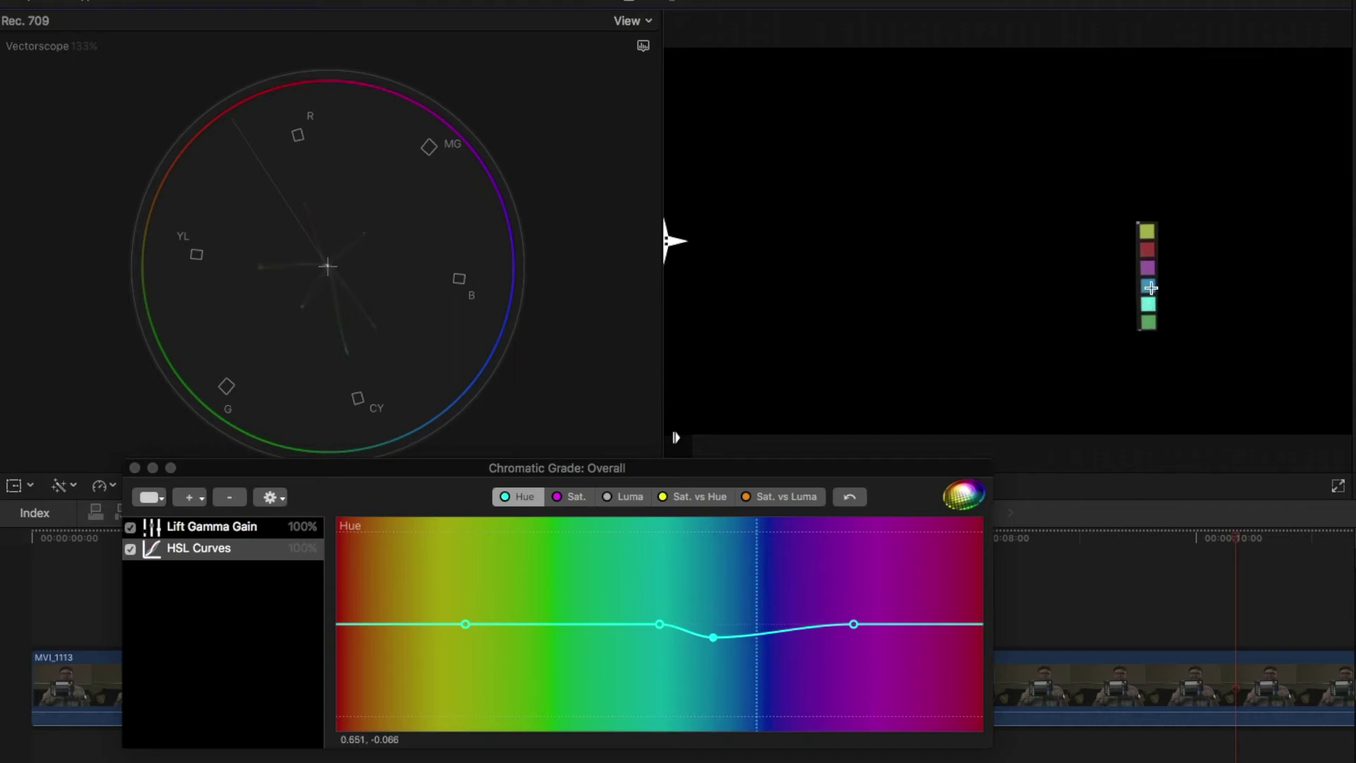
left_click_drag(1152, 288, 1158, 229)
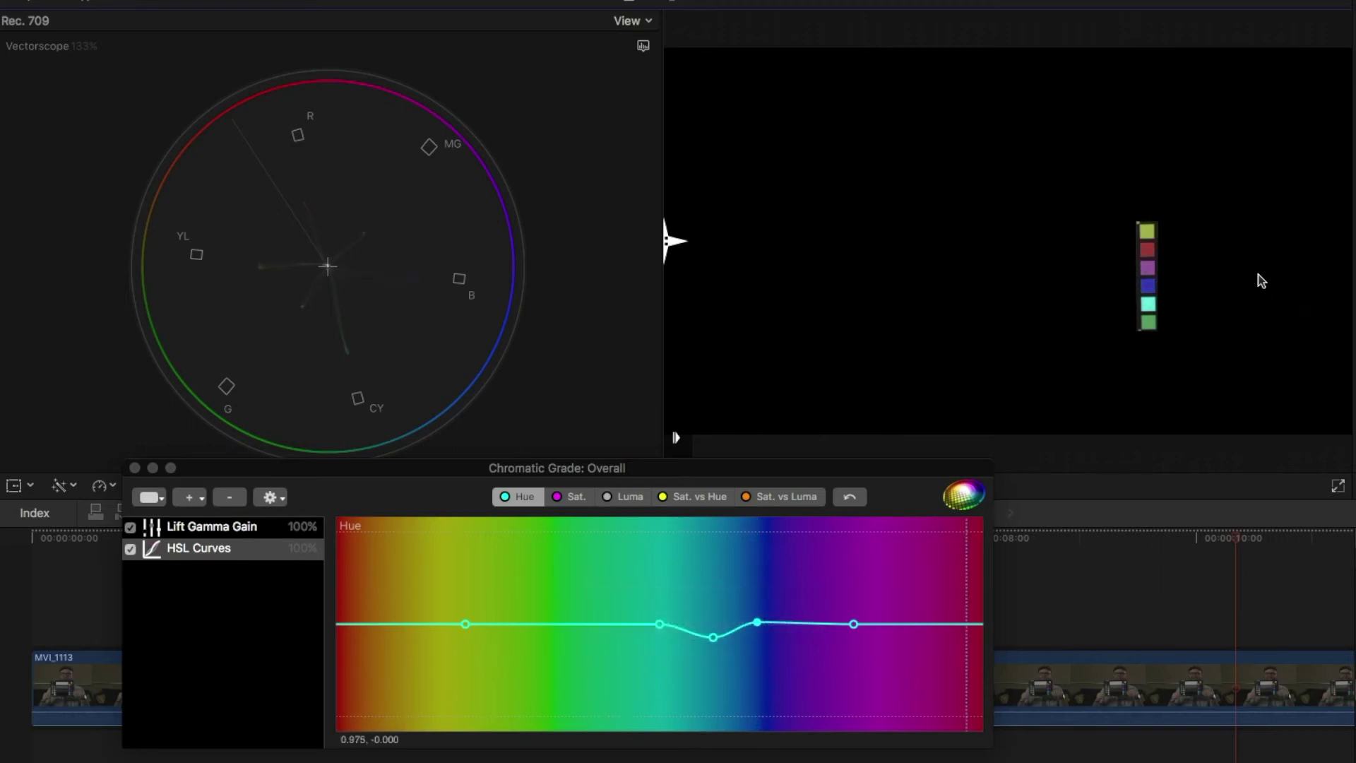
mouse_move(1148, 267)
left_mouse_down()
mouse_move(1155, 236)
mouse_move(1150, 263)
left_mouse_up()
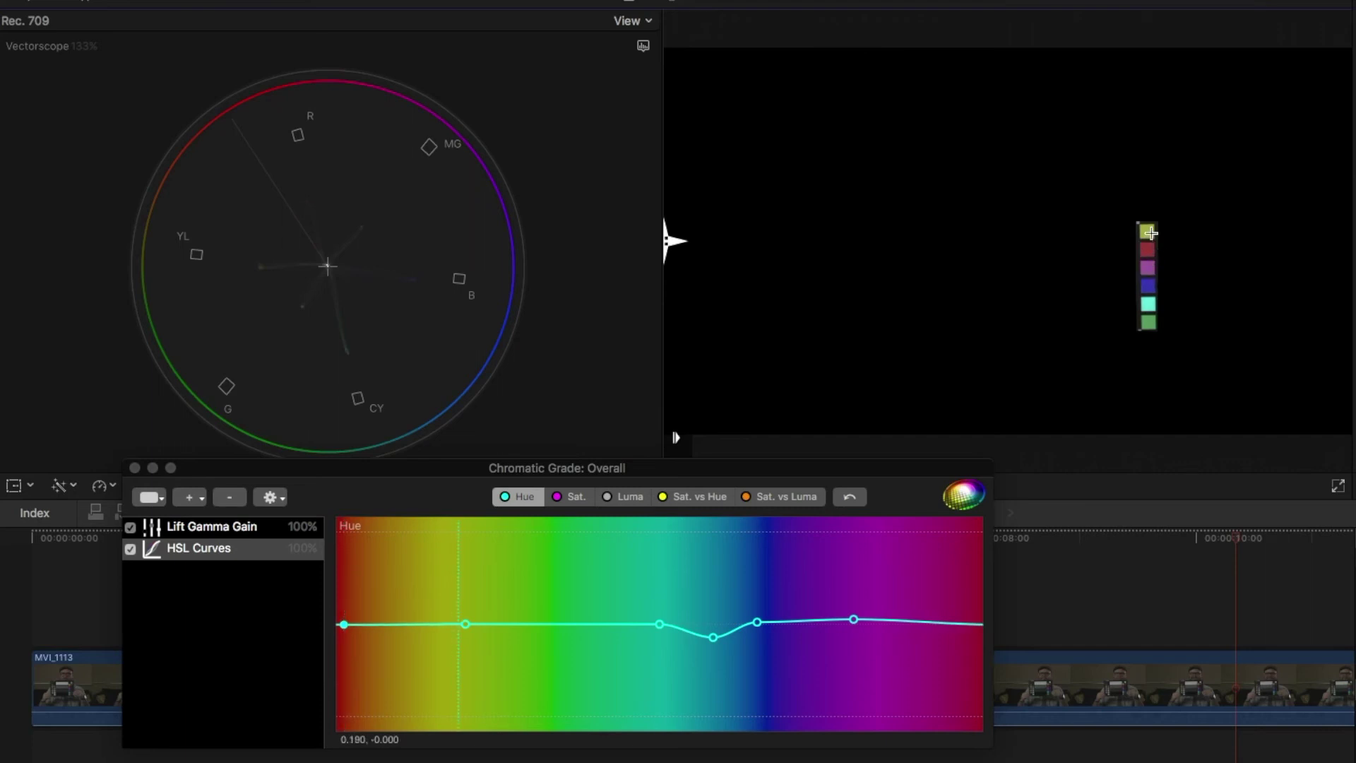
left_click(1149, 232)
left_click_drag(1153, 237, 1144, 265)
left_click_drag(1149, 322, 1153, 300)
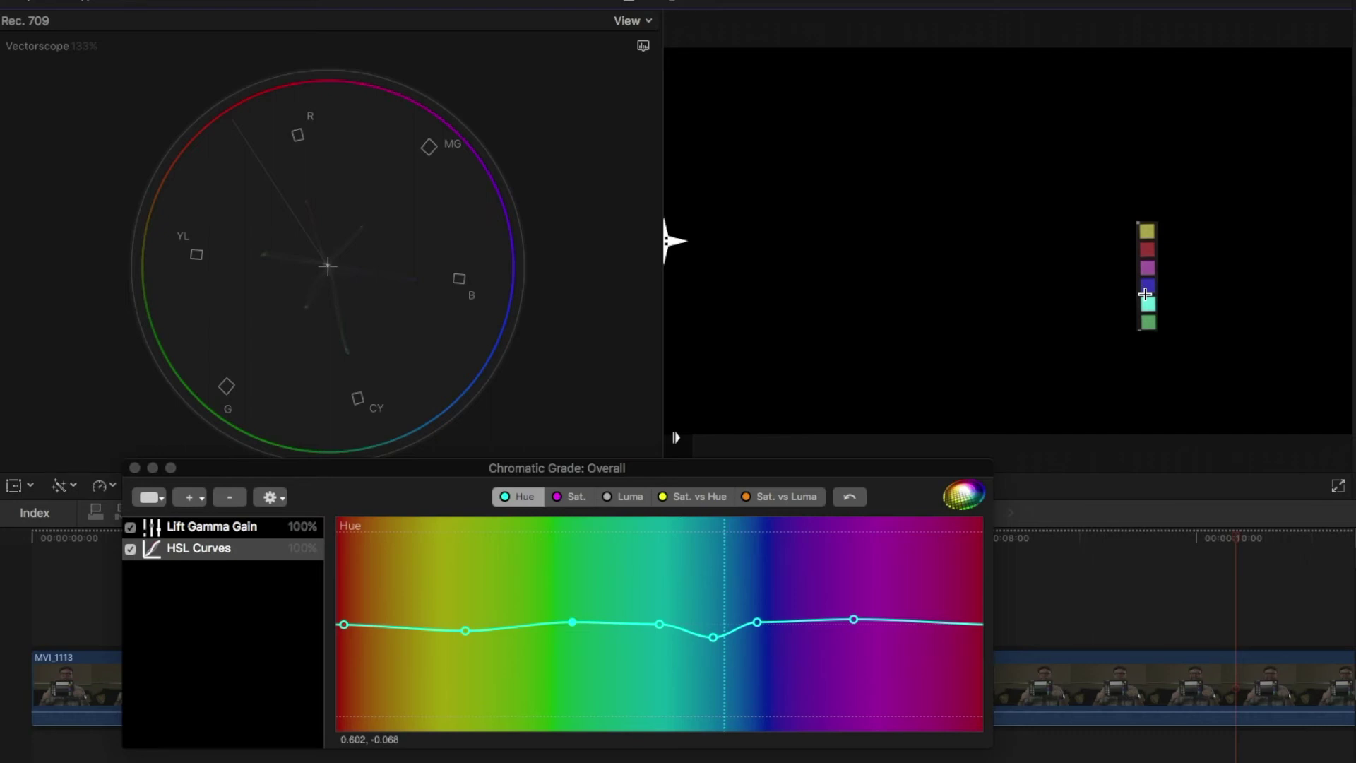
left_click(694, 498)
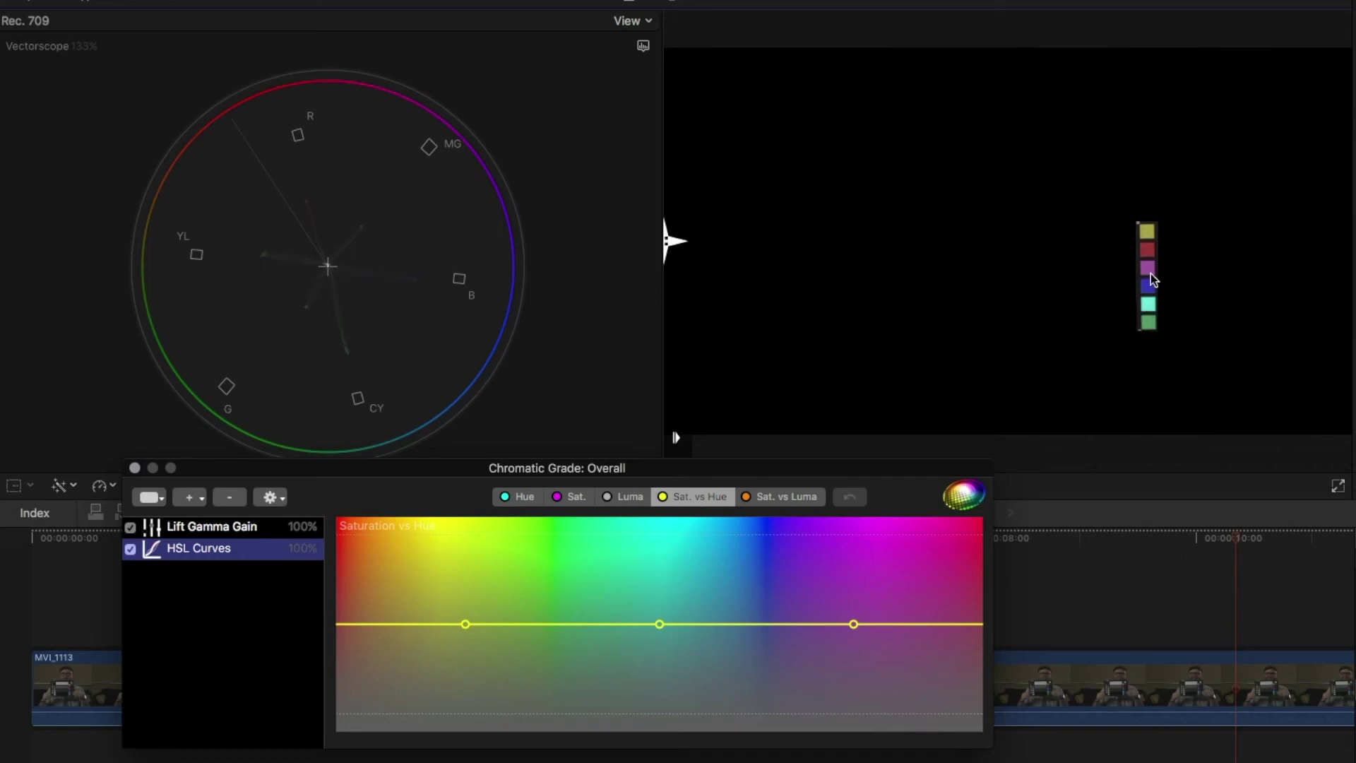
Step: Lower the cyan, cyan-green, red and yellow swatch saturation and boost the blue swatch
left_click_drag(1146, 308, 1144, 421)
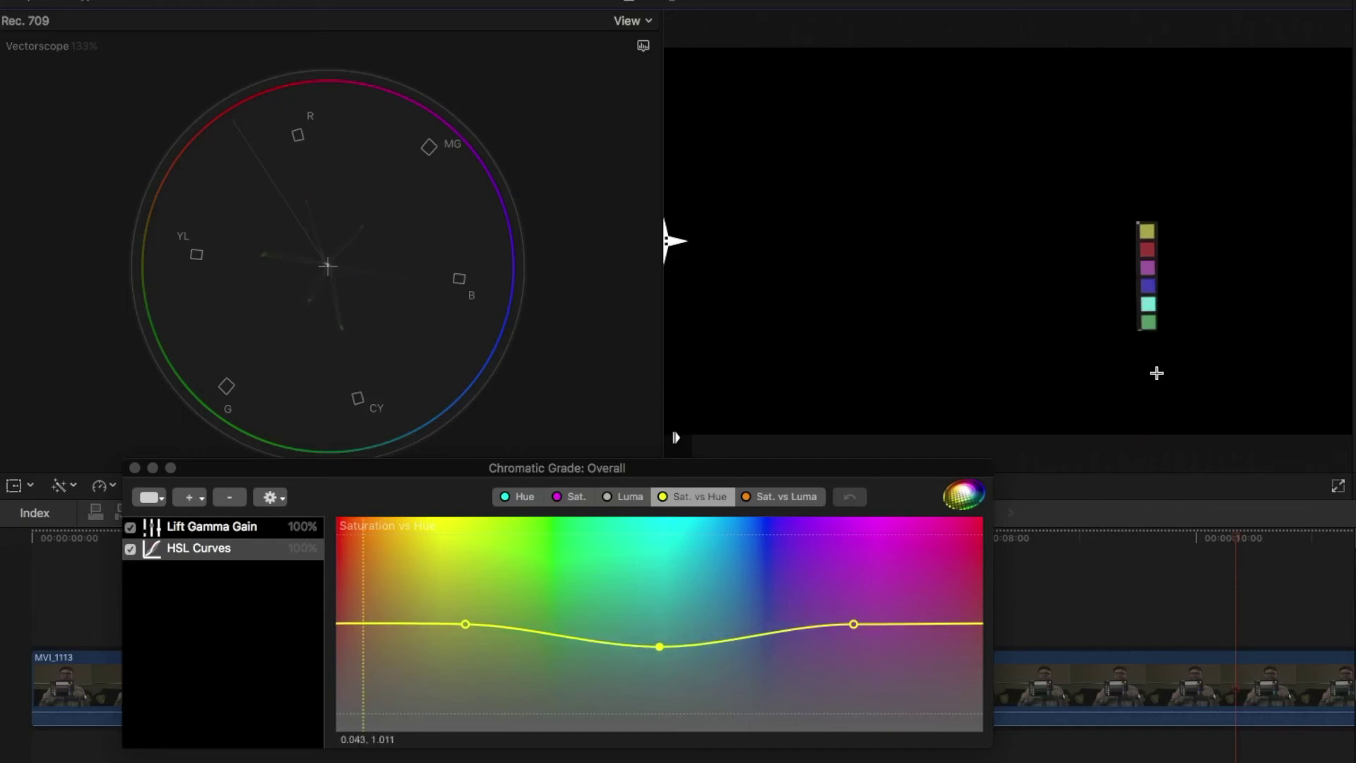
left_click(1154, 297)
left_click_drag(1154, 297, 1155, 164)
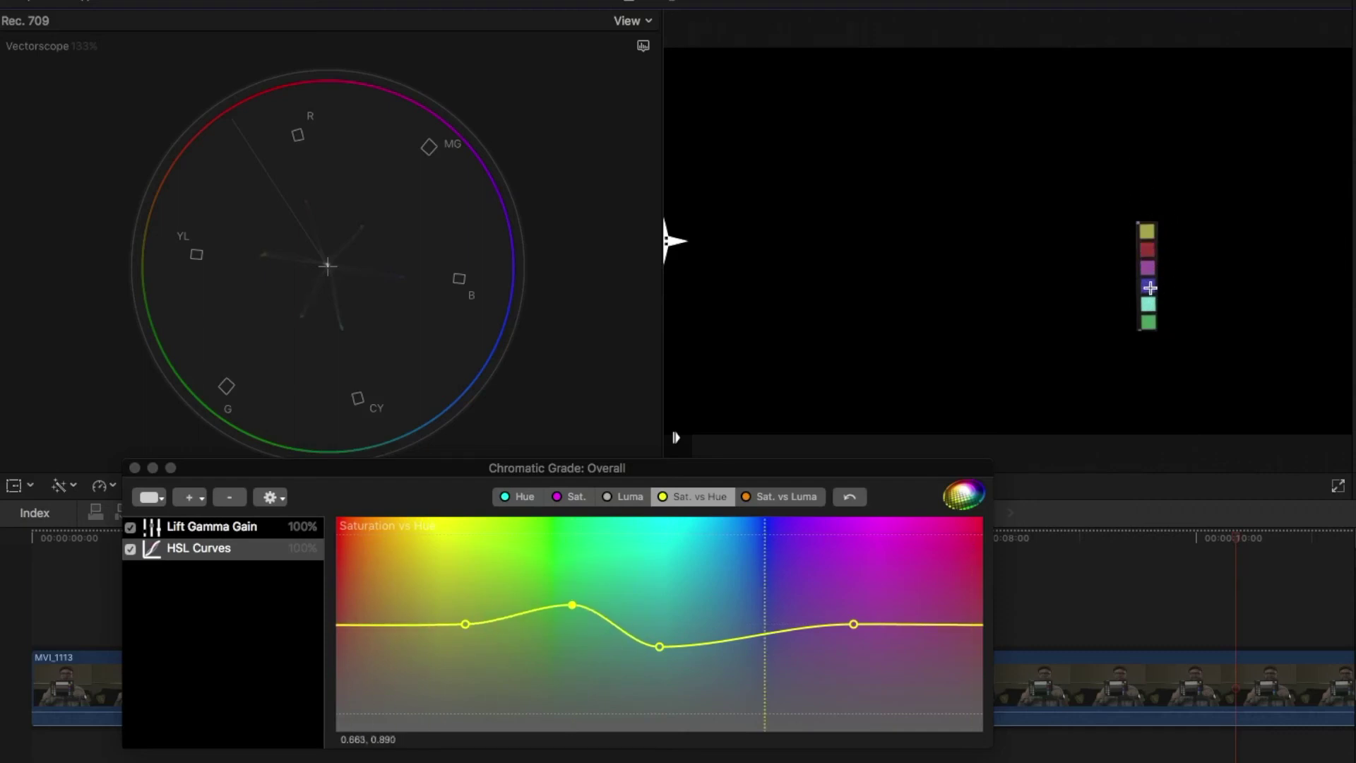
left_click(1150, 313)
left_click_drag(1150, 313, 1150, 351)
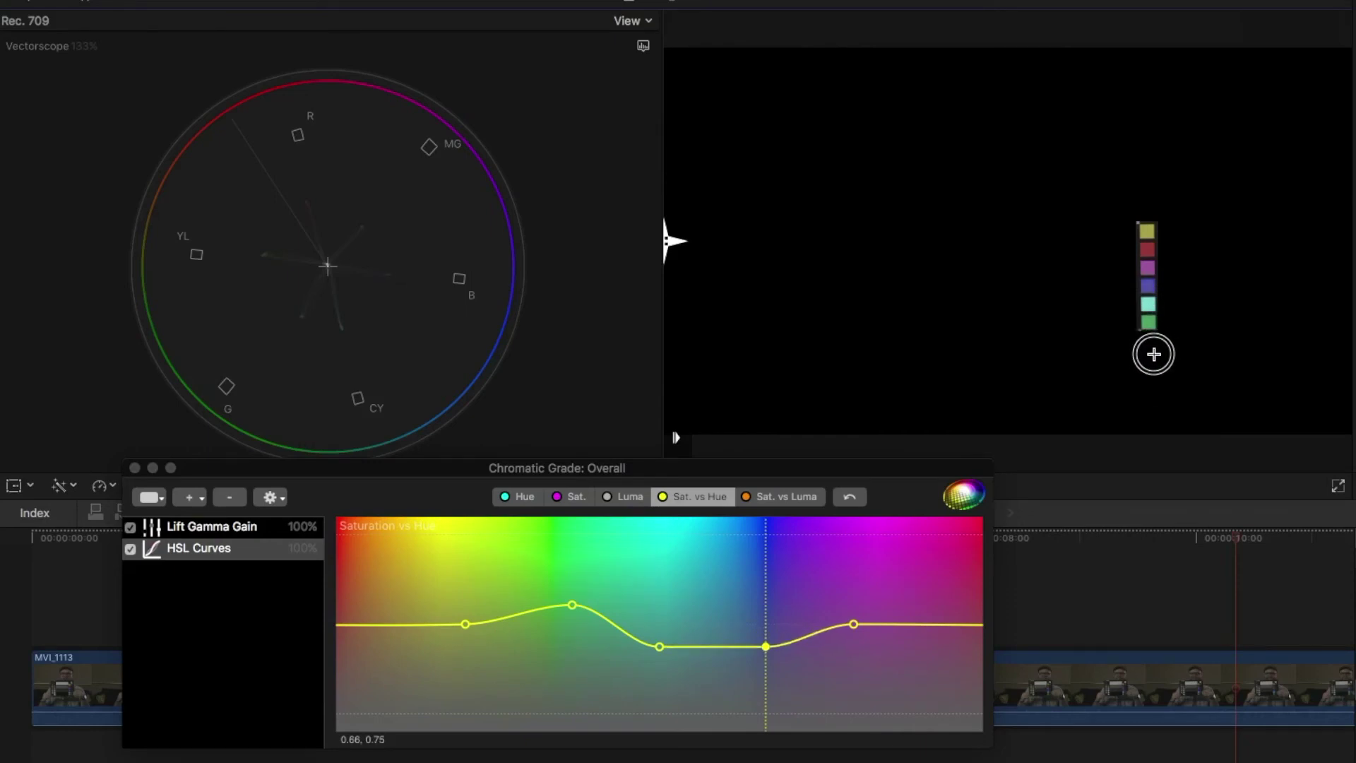
left_click_drag(1146, 252, 1145, 301)
left_click(1150, 232)
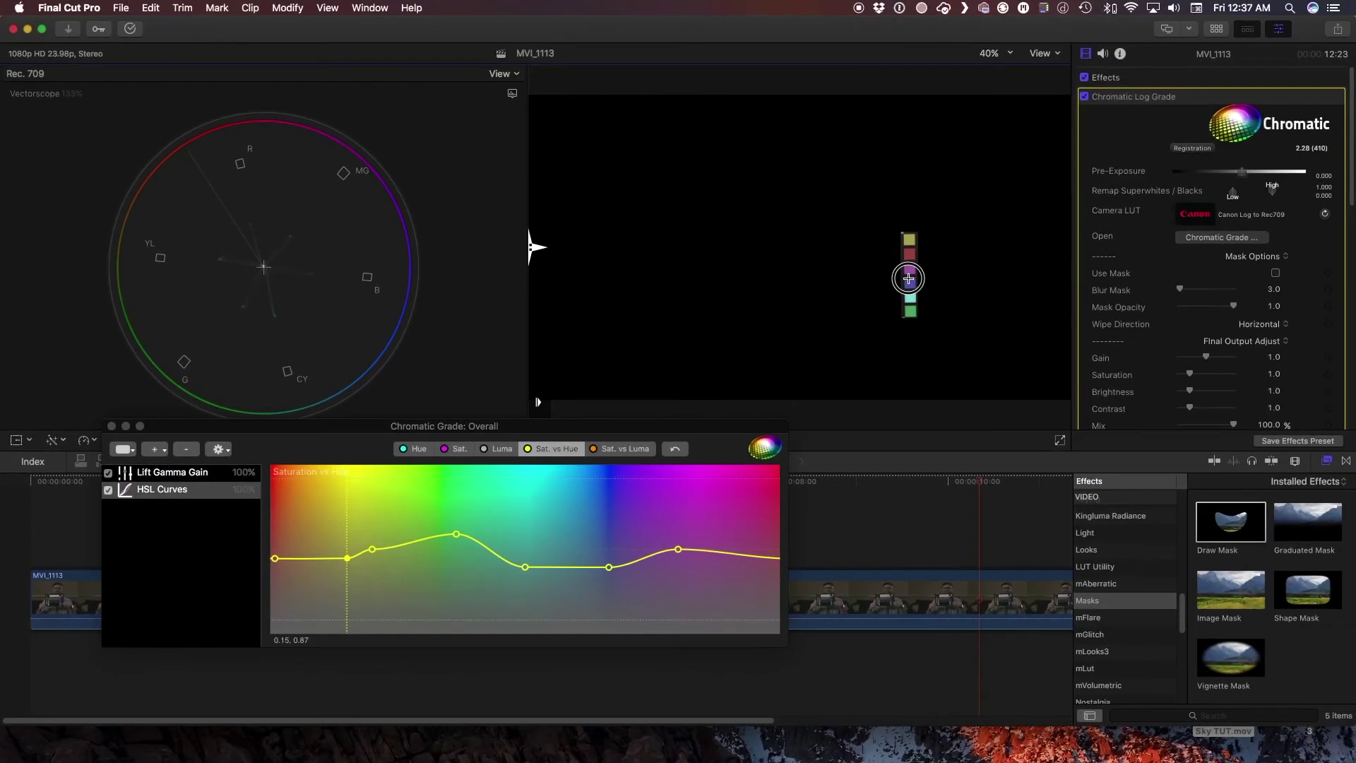
left_click_drag(908, 279, 908, 281)
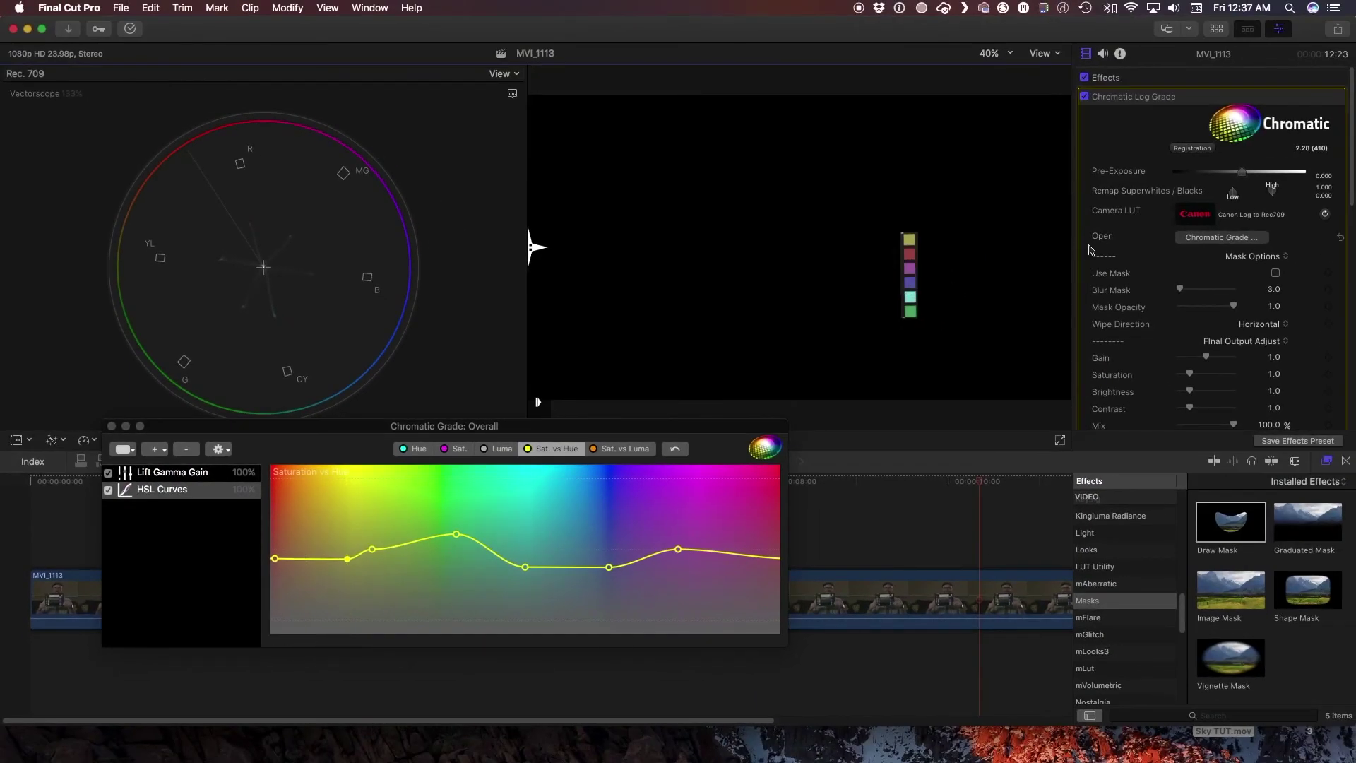
Step: With the mask off, add Color Balance / EV at Saturation 1.20, then re-enable the mask
scroll(1092, 282, "down", 5)
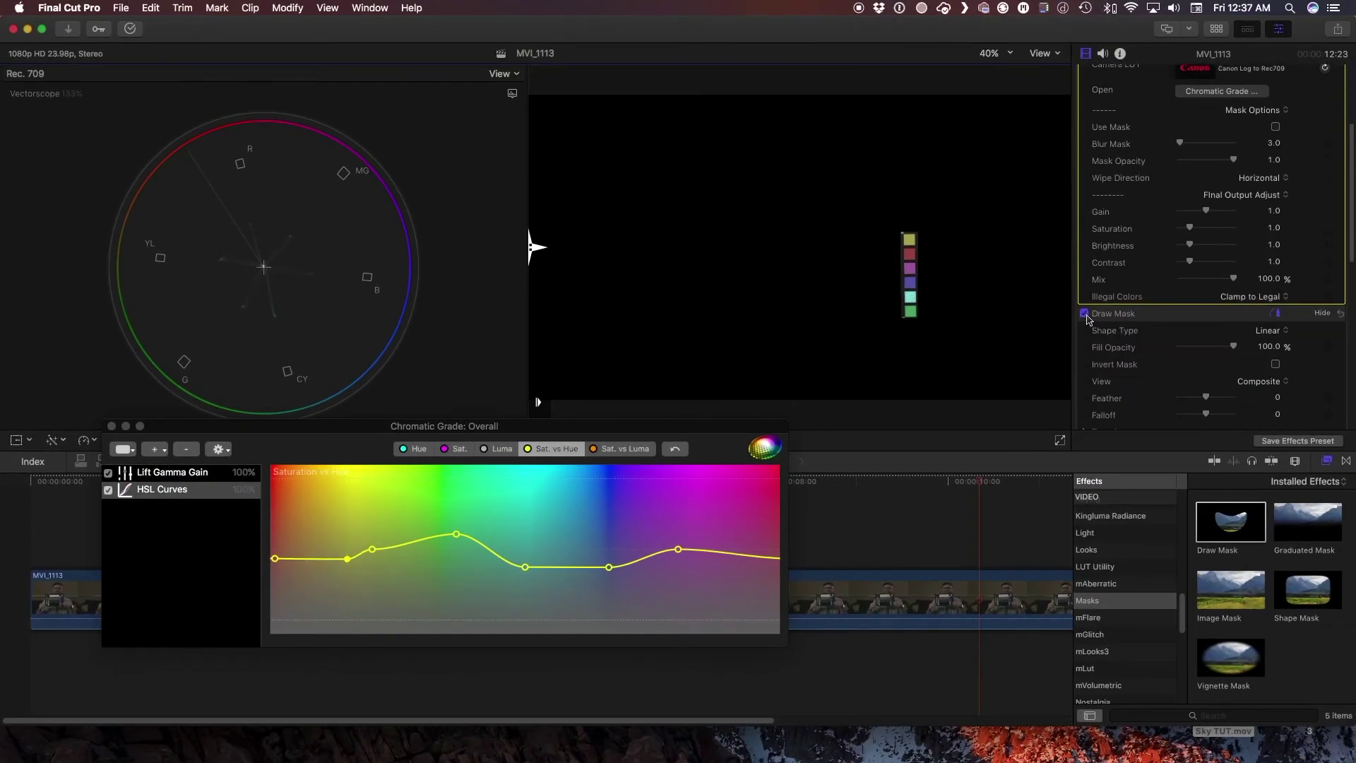
left_click(1085, 314)
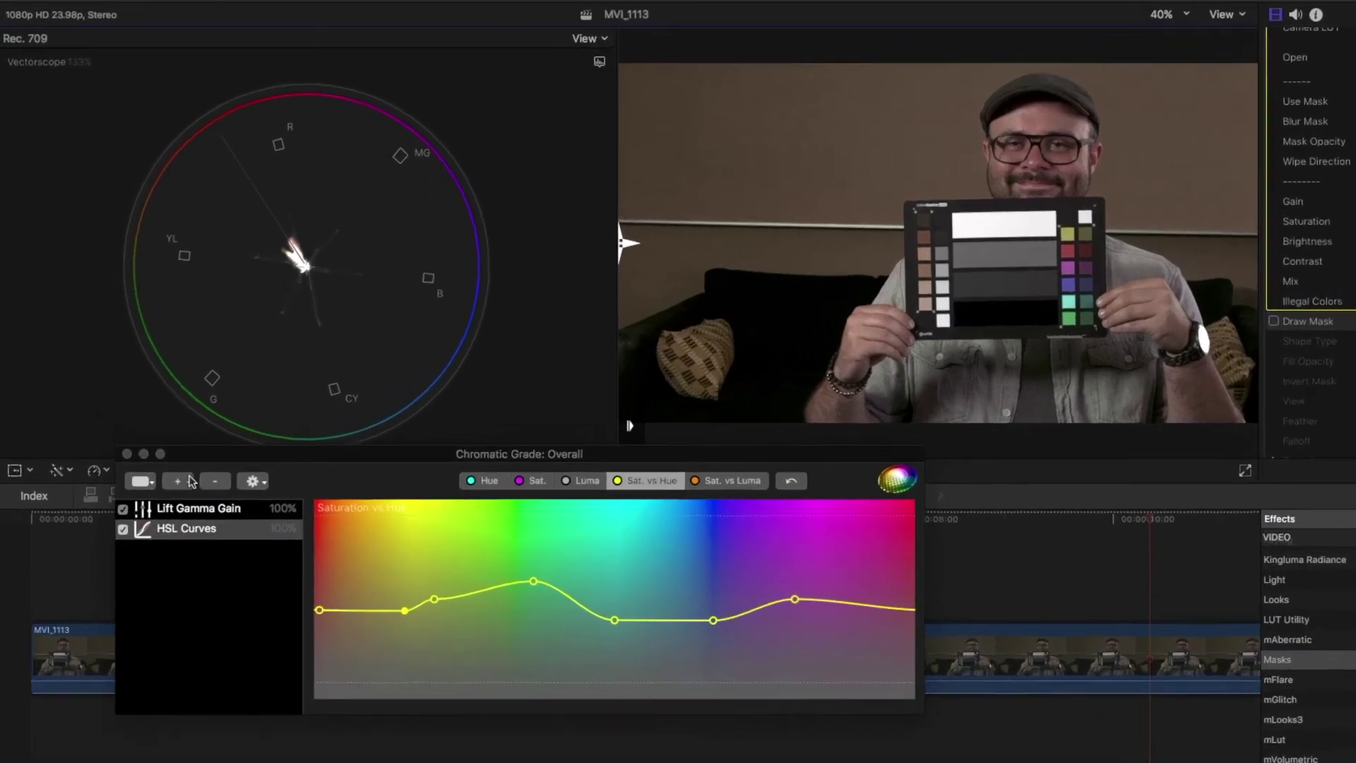
left_click(156, 450)
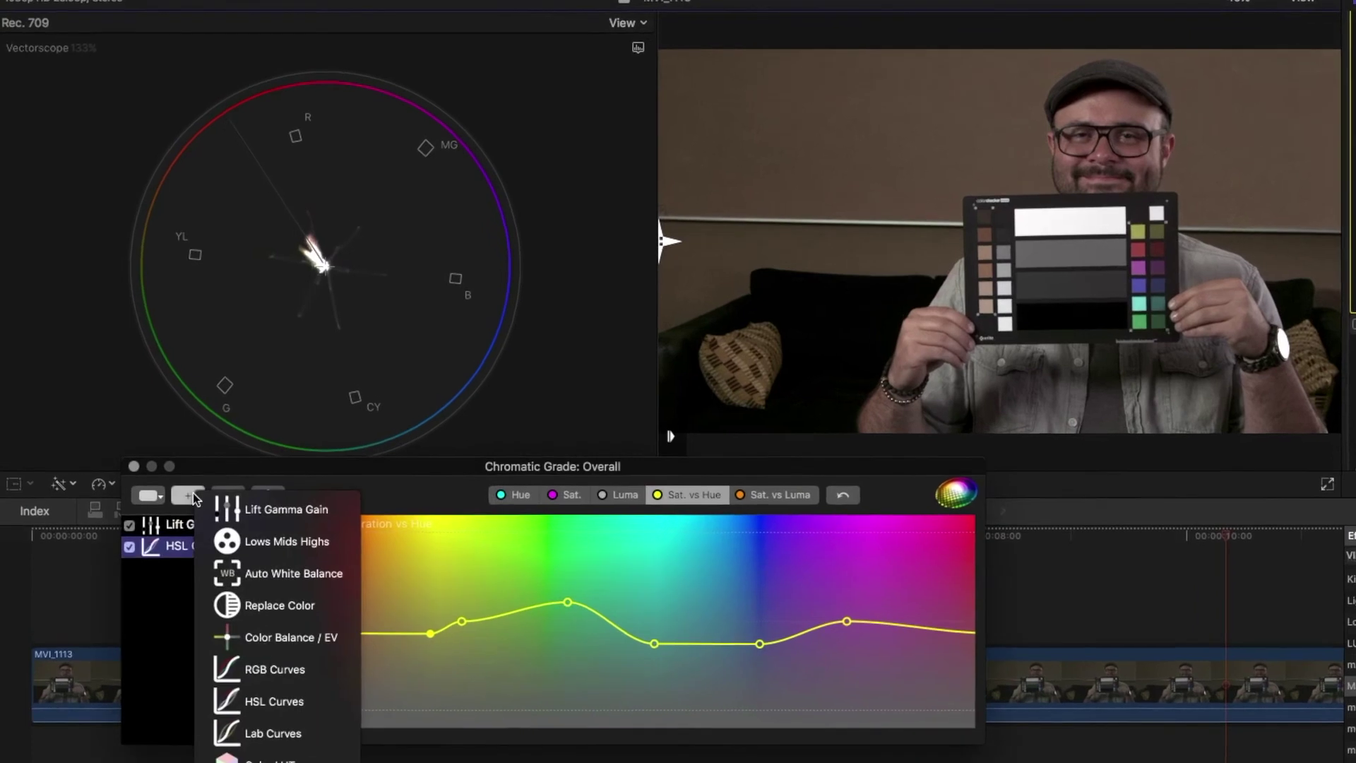
left_click(306, 638)
left_click(563, 601)
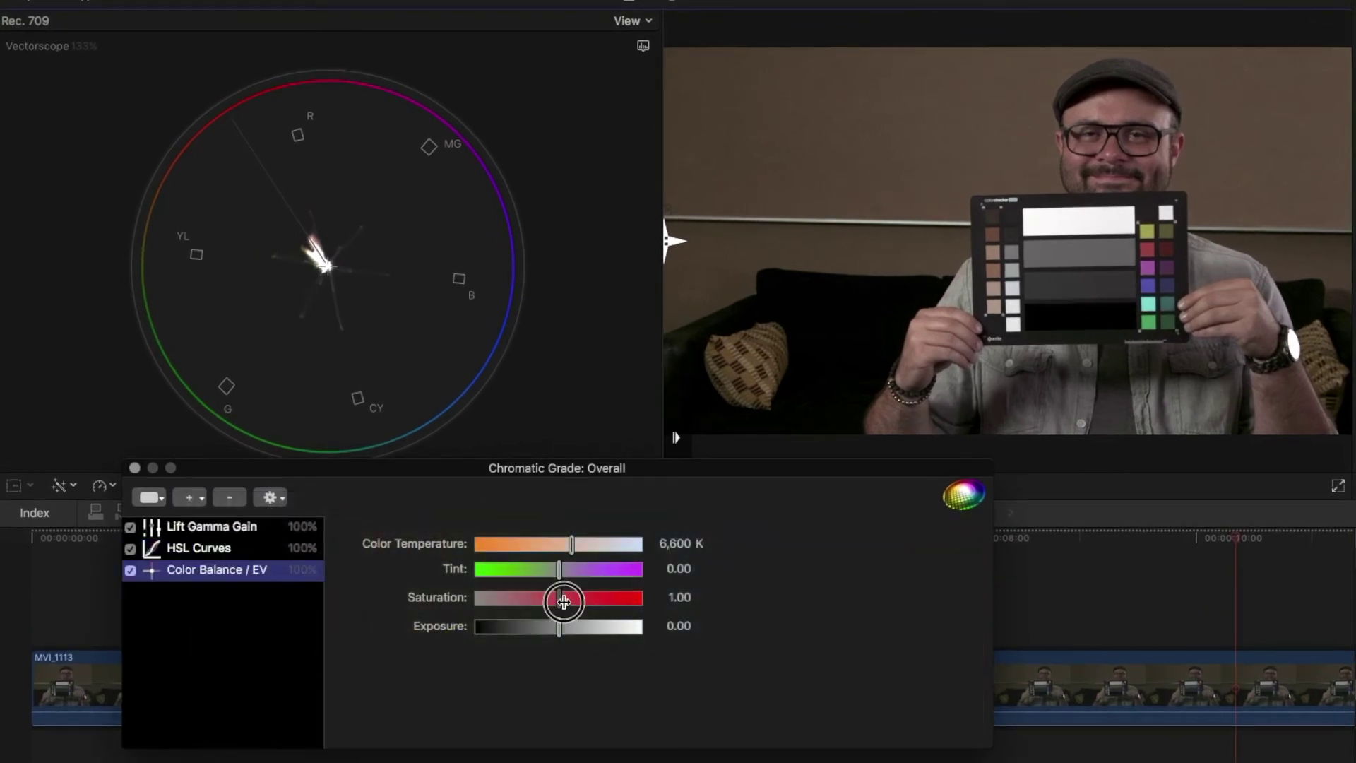
left_click_drag(563, 601, 571, 602)
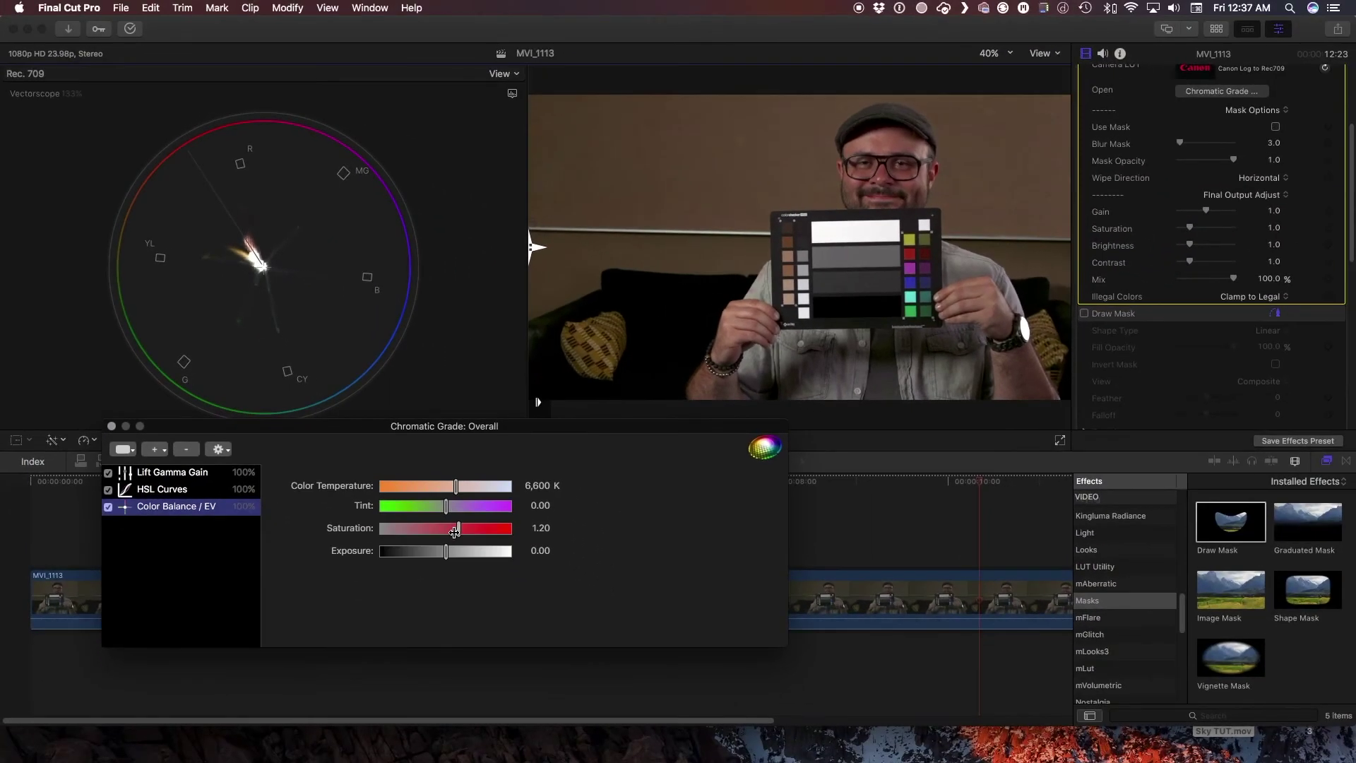
left_click(1085, 314)
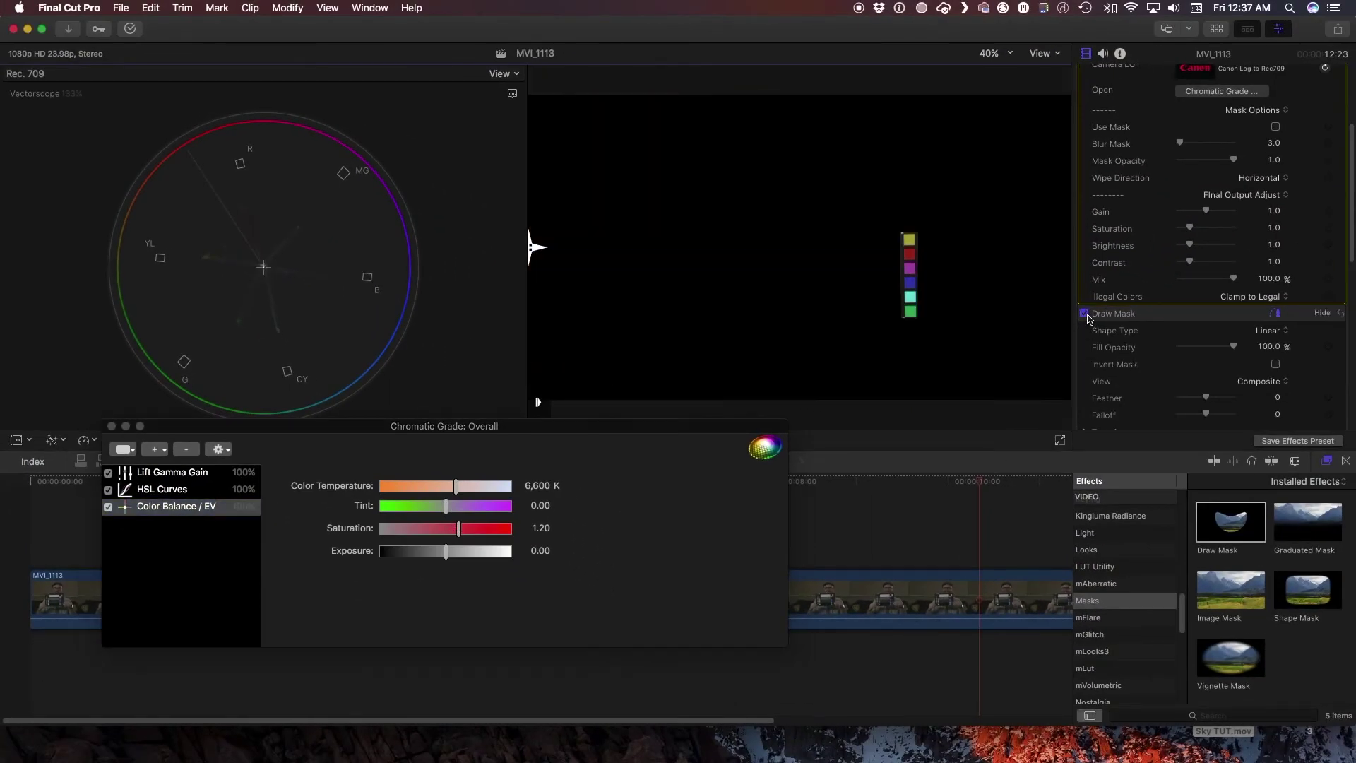
Step: Move the drawn mask up over the man's face and lower its top-right corner
left_click(1148, 313)
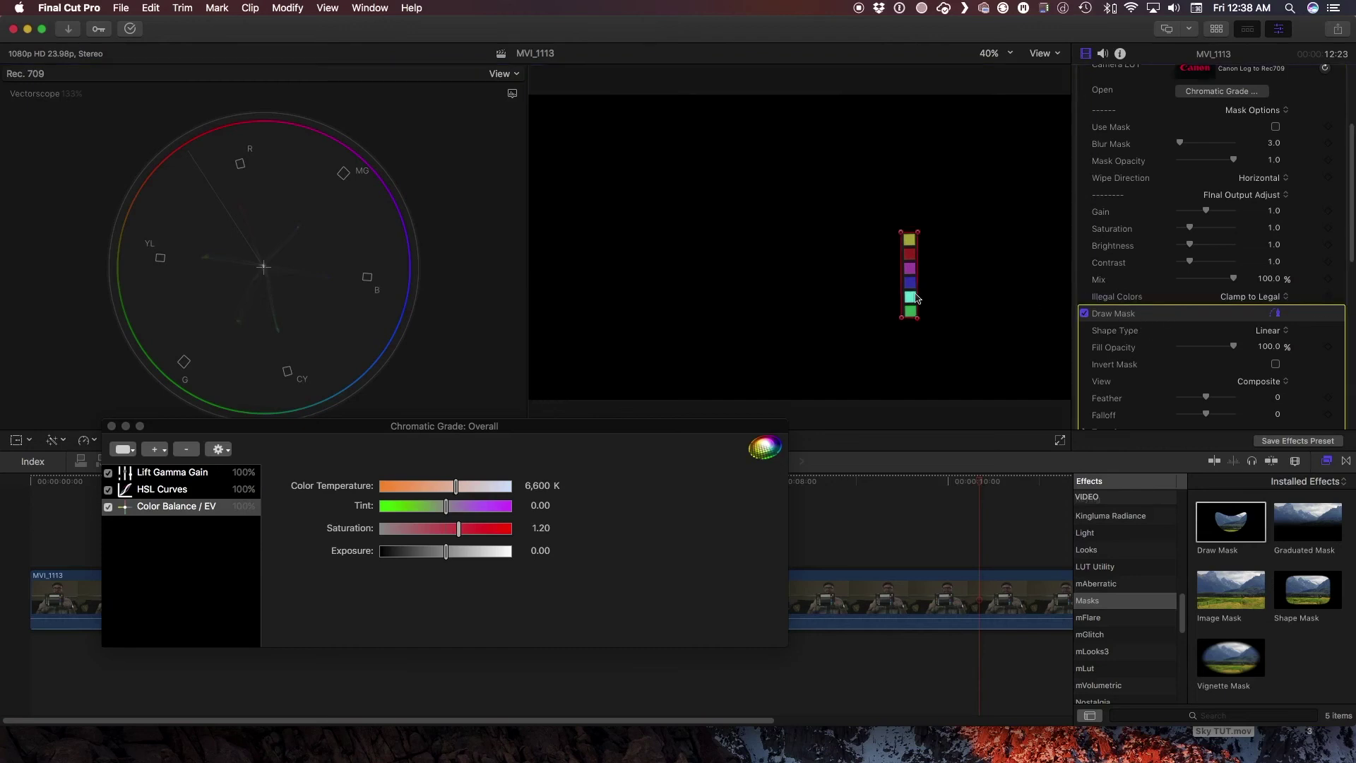
mouse_move(915, 297)
left_mouse_down()
mouse_move(871, 218)
mouse_move(876, 184)
mouse_move(893, 181)
mouse_move(882, 188)
left_mouse_up()
left_click_drag(893, 126, 877, 133)
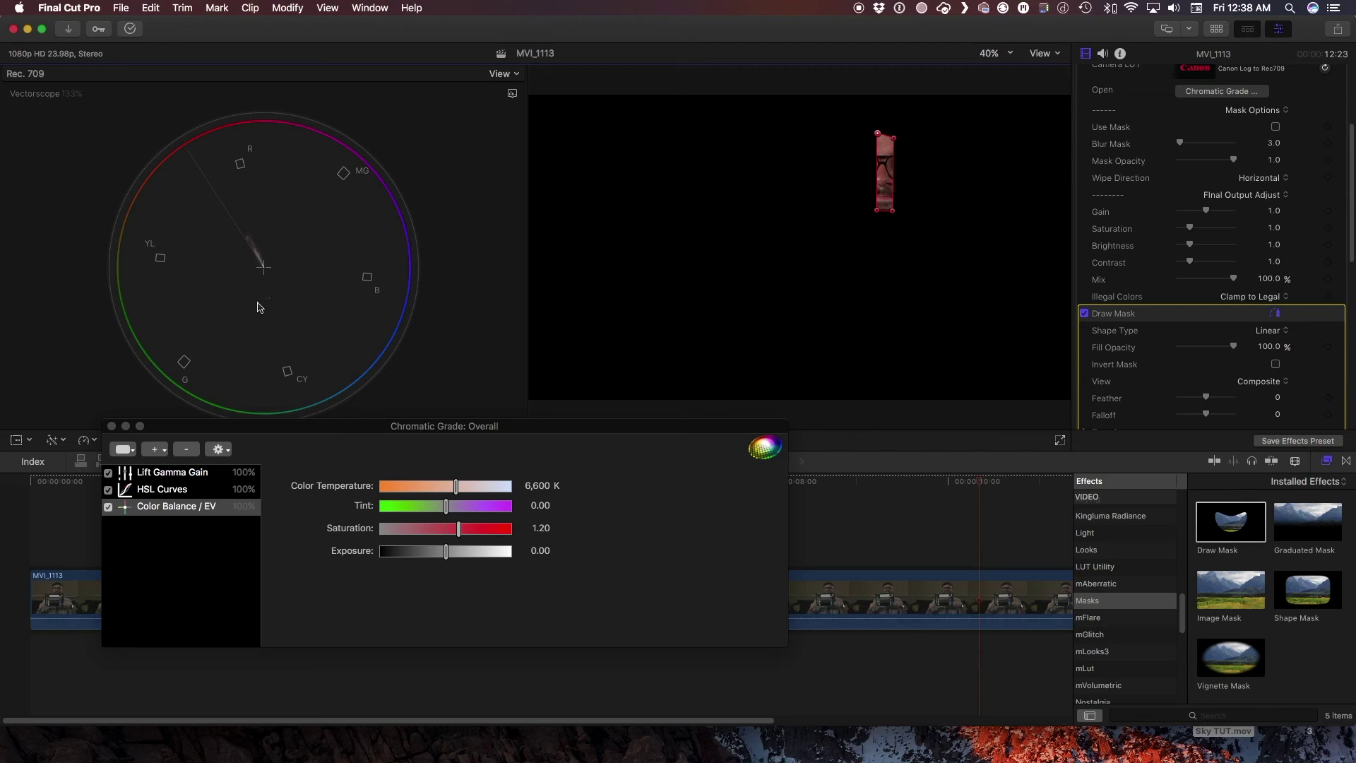
left_click(156, 450)
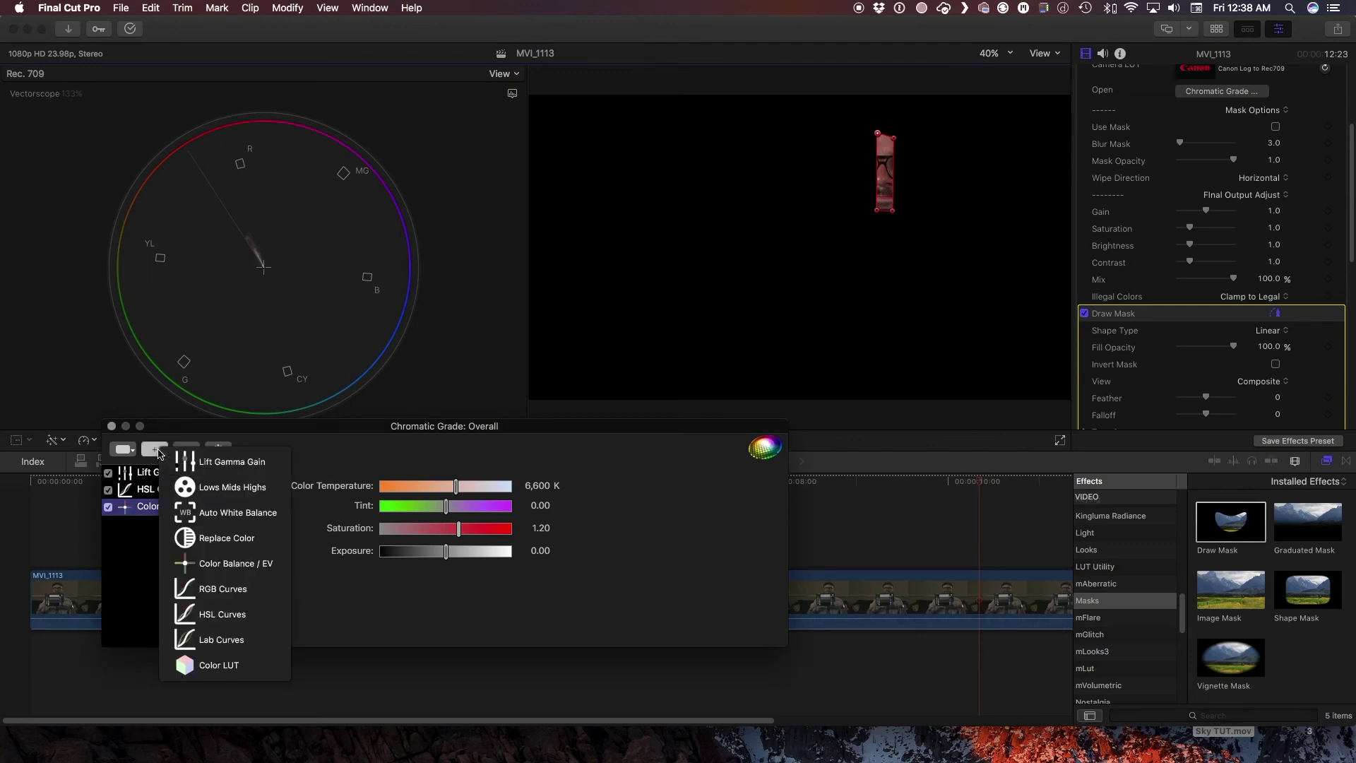
Step: Add Replace Color, sample the face's skin tones, and drag the target colour to a corrected skin hue
left_click(203, 538)
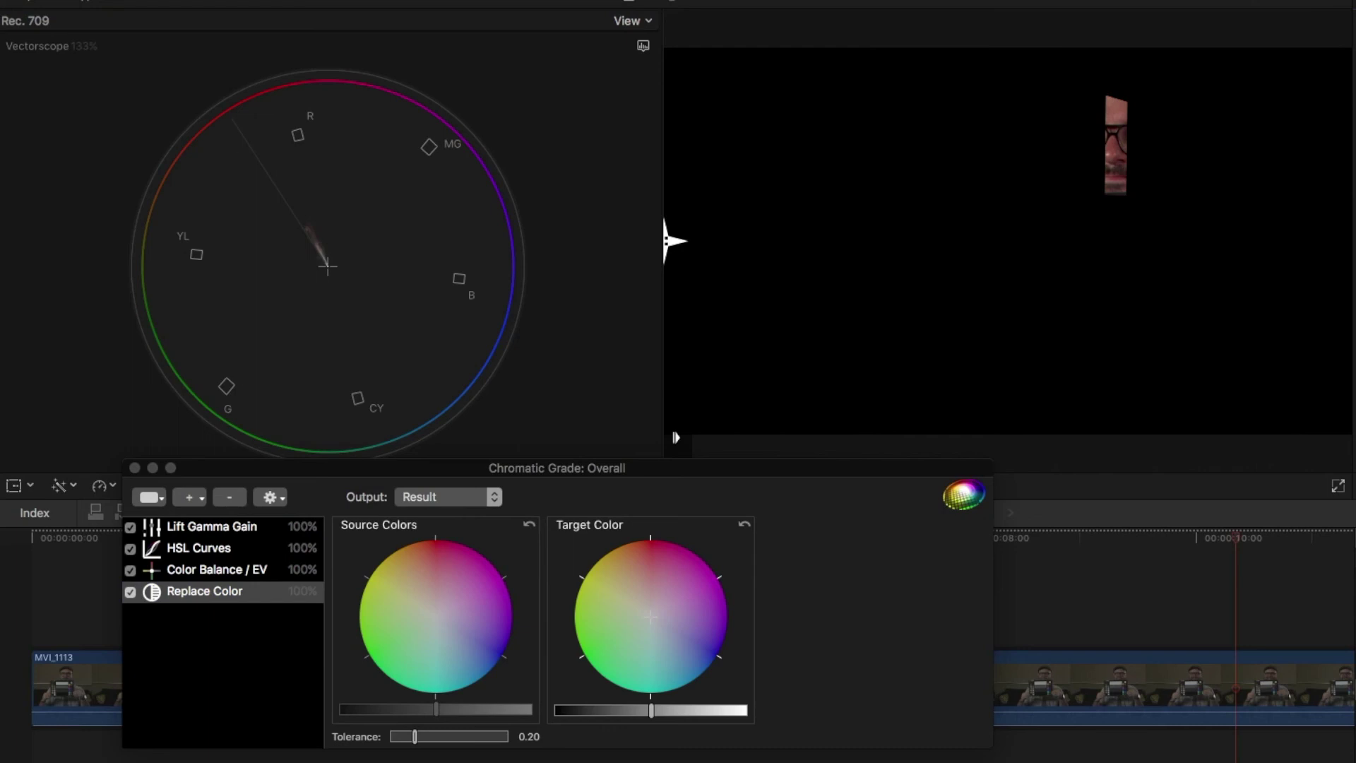
left_click(1114, 147)
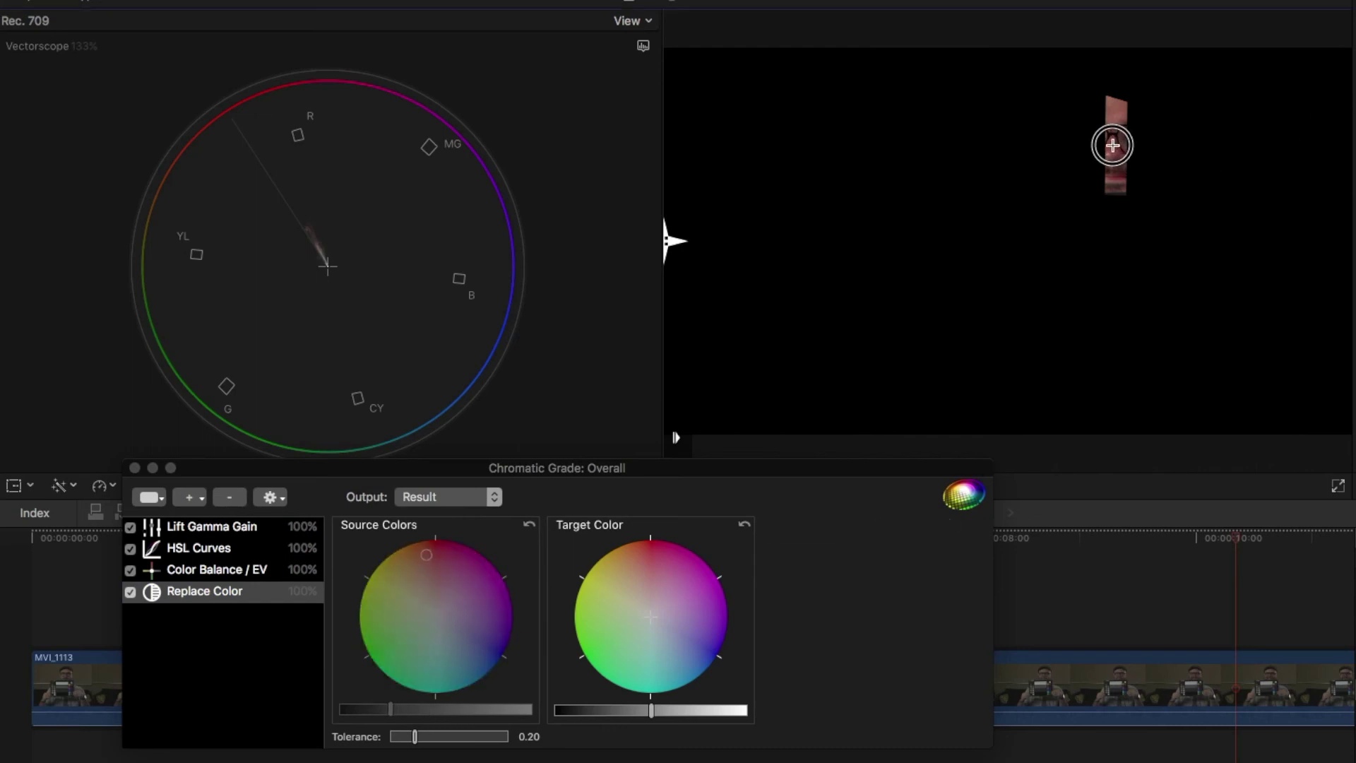
left_click_drag(1113, 145, 1123, 114)
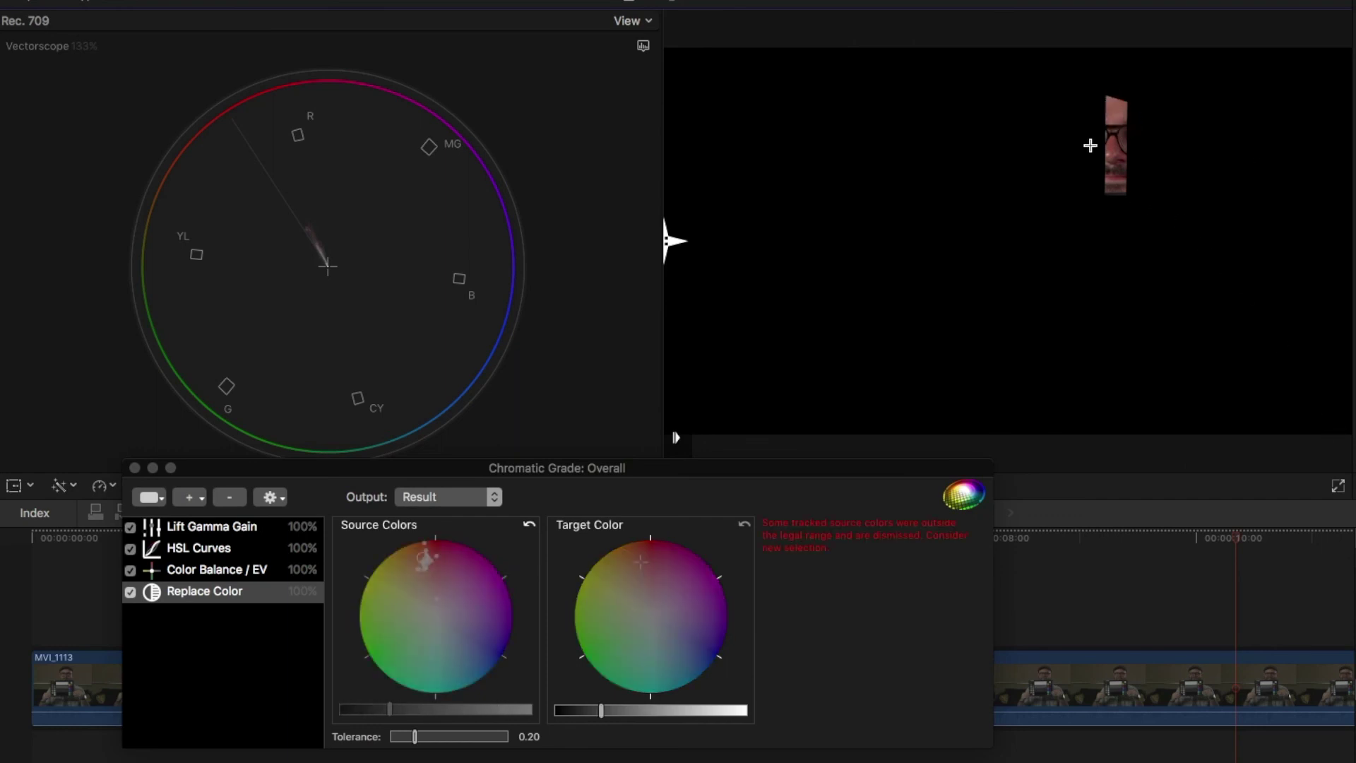
left_click(1114, 150)
left_click(642, 562)
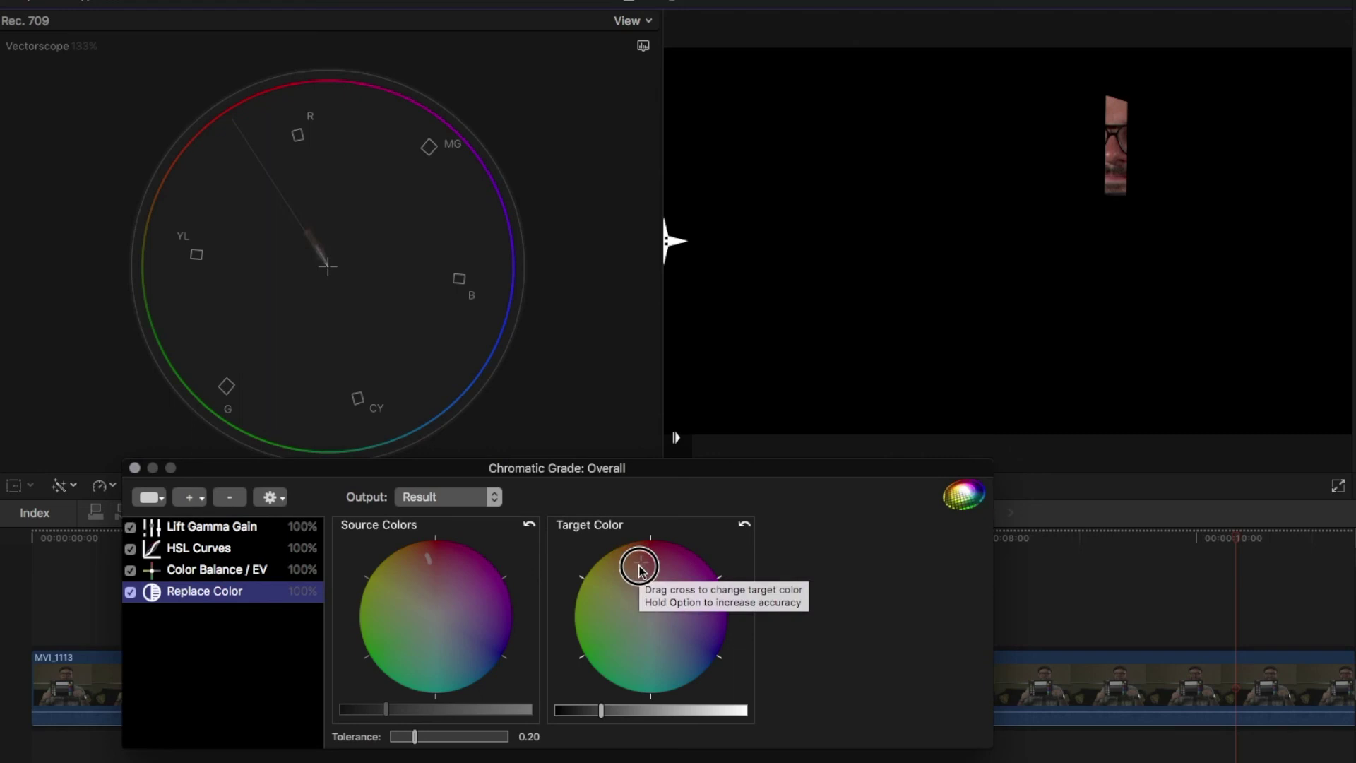
left_click_drag(642, 571, 641, 567)
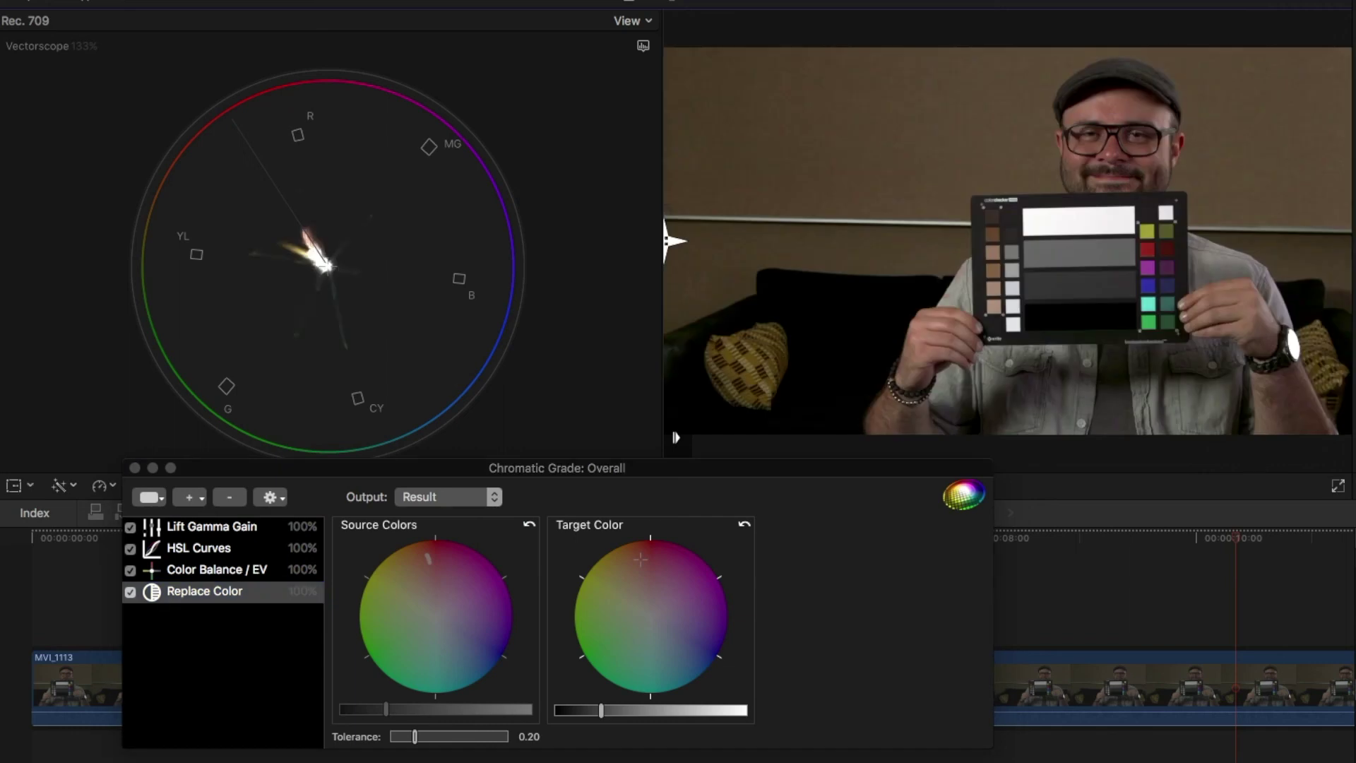
left_click(131, 593)
left_click(131, 593)
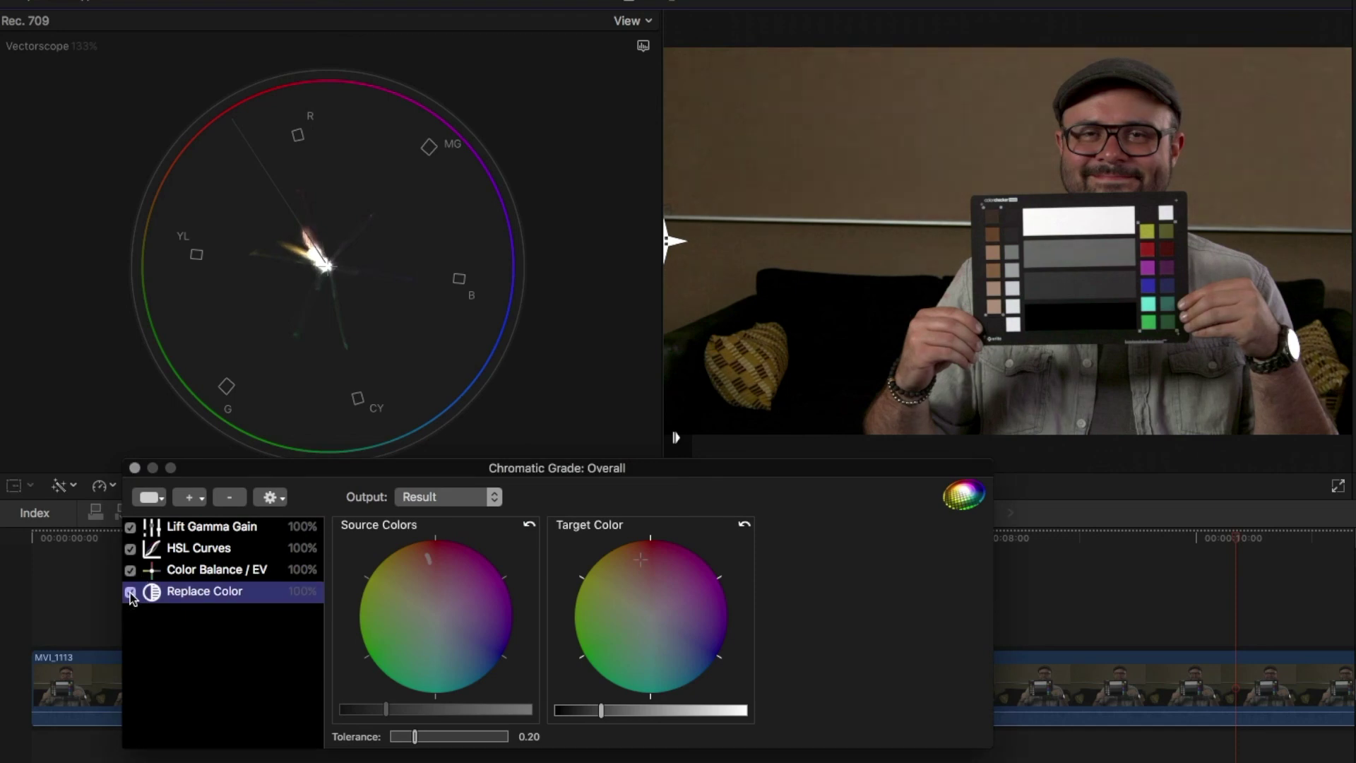
left_click(131, 593)
left_click(130, 594)
left_click(131, 593)
left_click(130, 593)
left_click(130, 593)
left_click(131, 594)
left_click(131, 594)
left_click(131, 593)
left_click(131, 594)
left_click(131, 593)
left_click(131, 593)
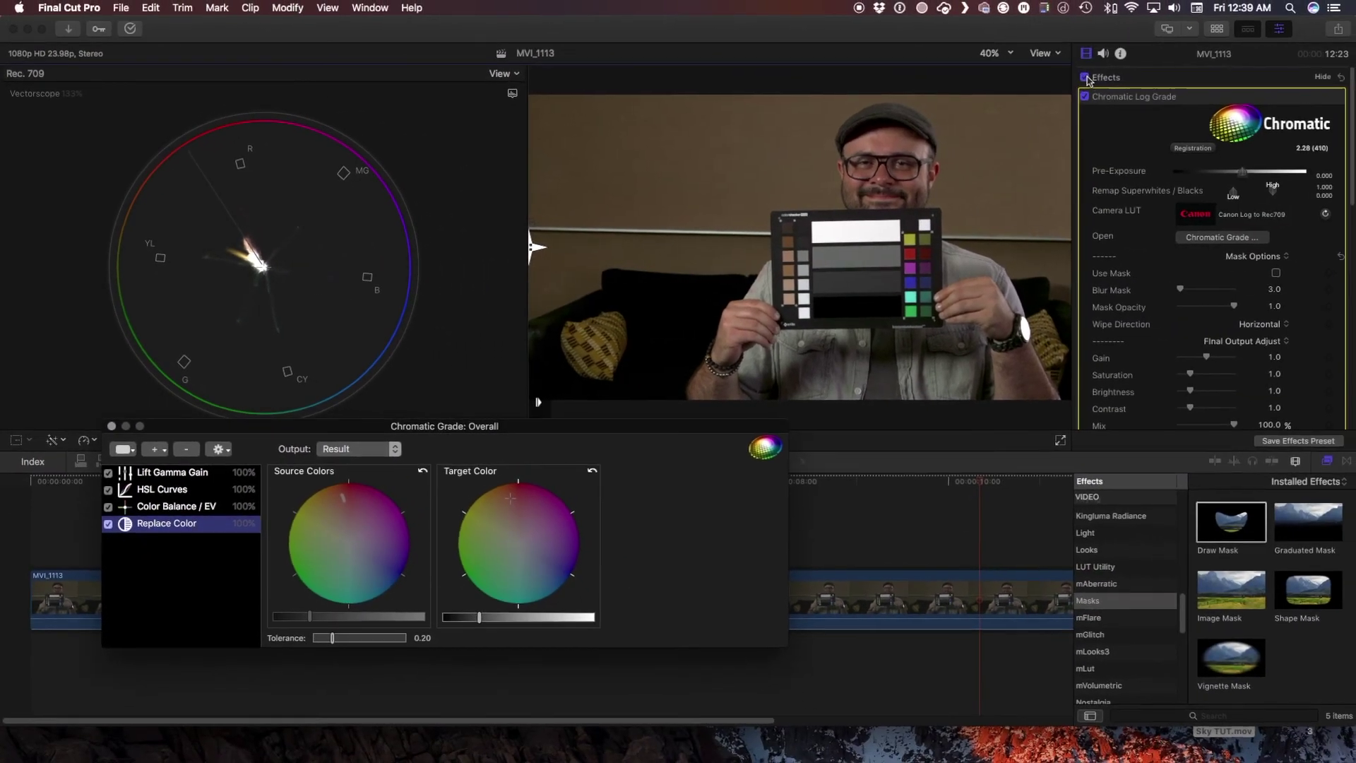
left_click(1088, 80)
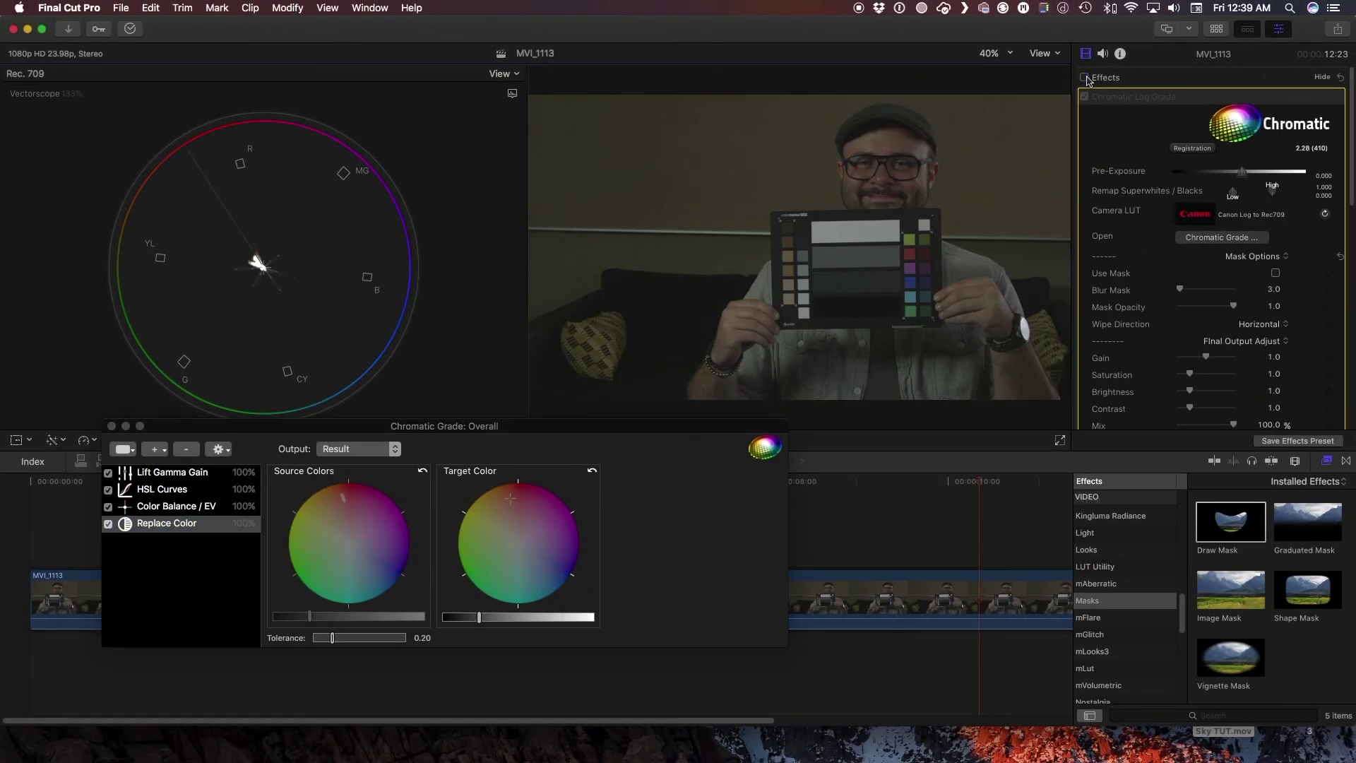
left_click(1086, 78)
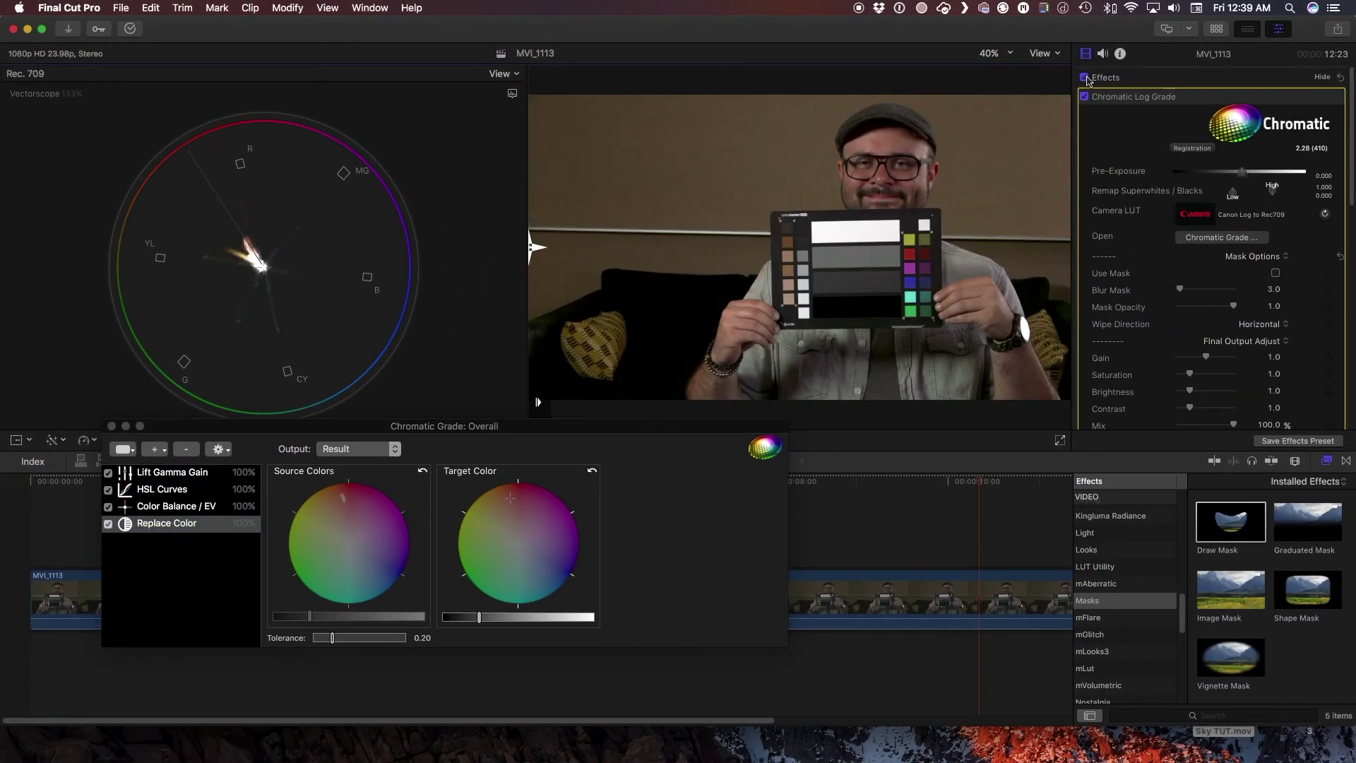